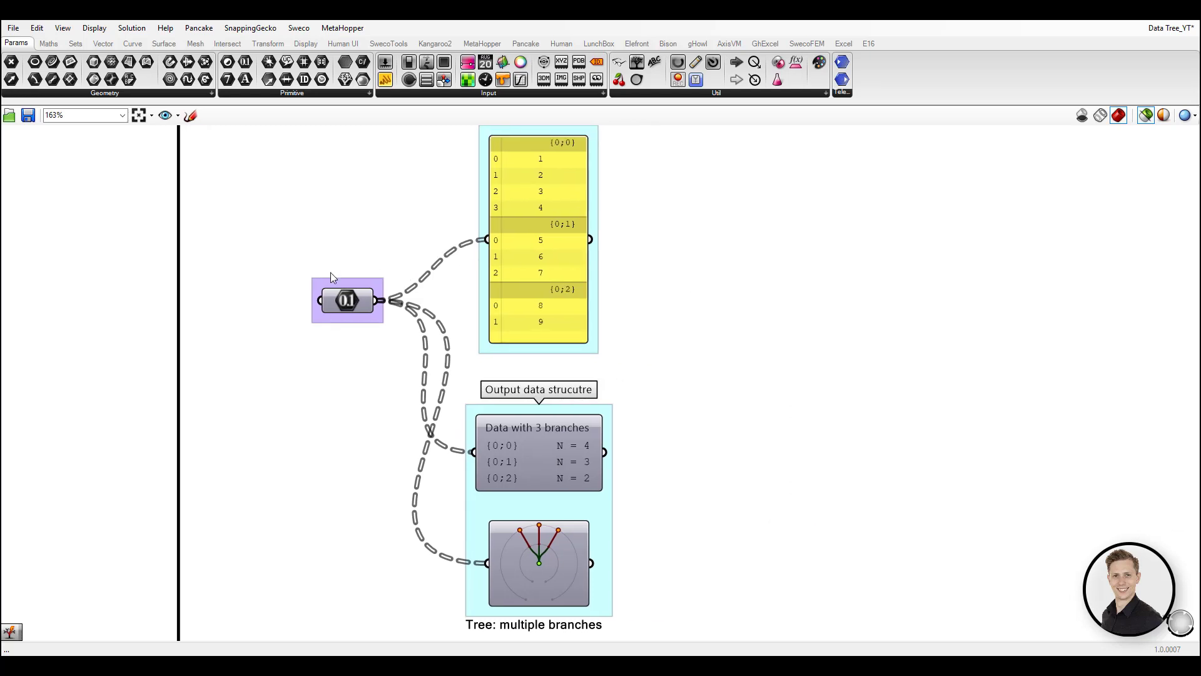
Step: Add a Split Tree component beside the data panels and wire the number parameter into its Data input
{"action": "mouse_move", "coordinate": [350, 300]}
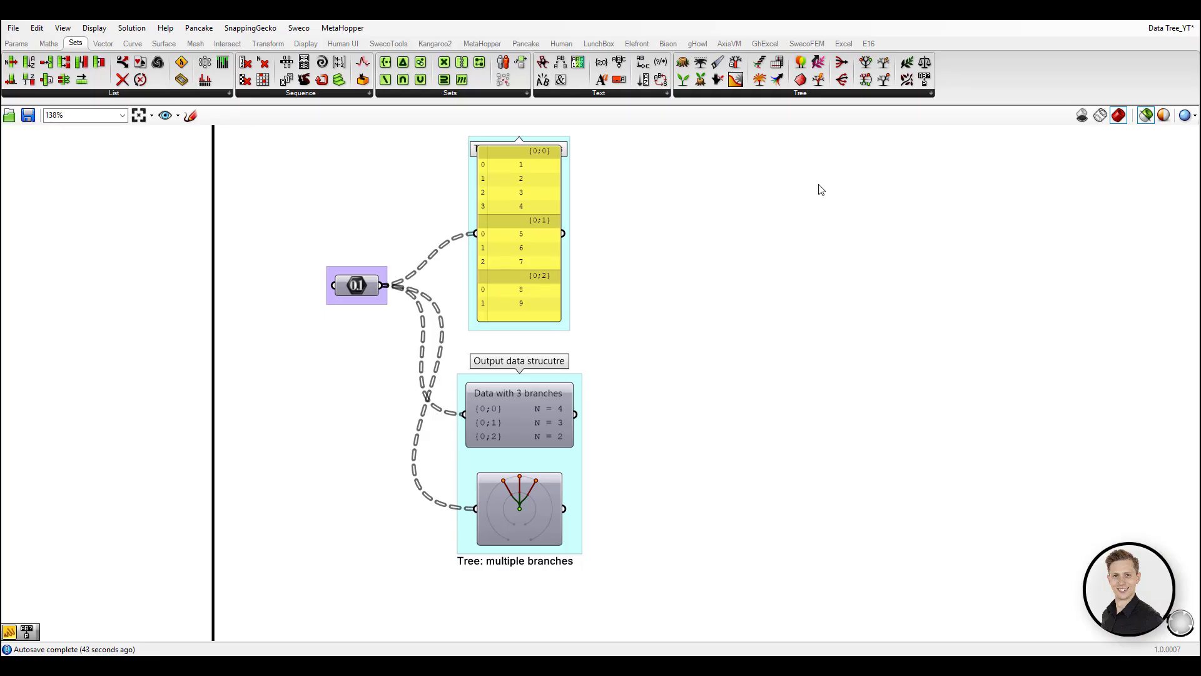
{"action": "left_click", "coordinate": [782, 94]}
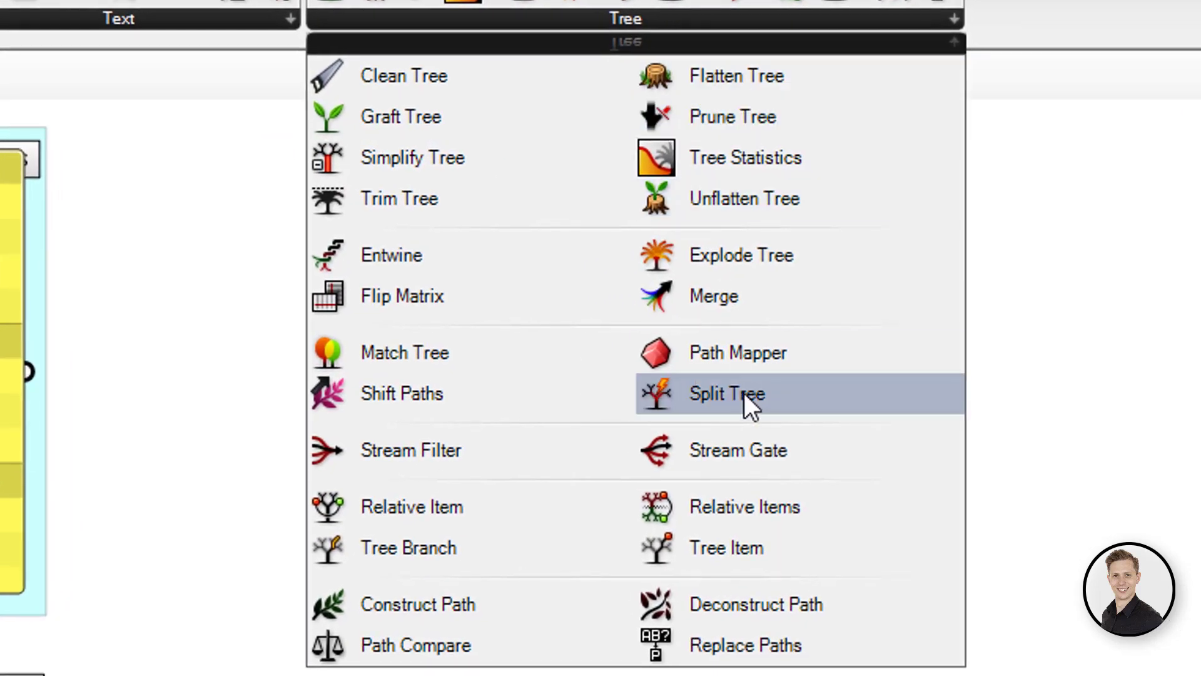
{"action": "left_click", "coordinate": [745, 394]}
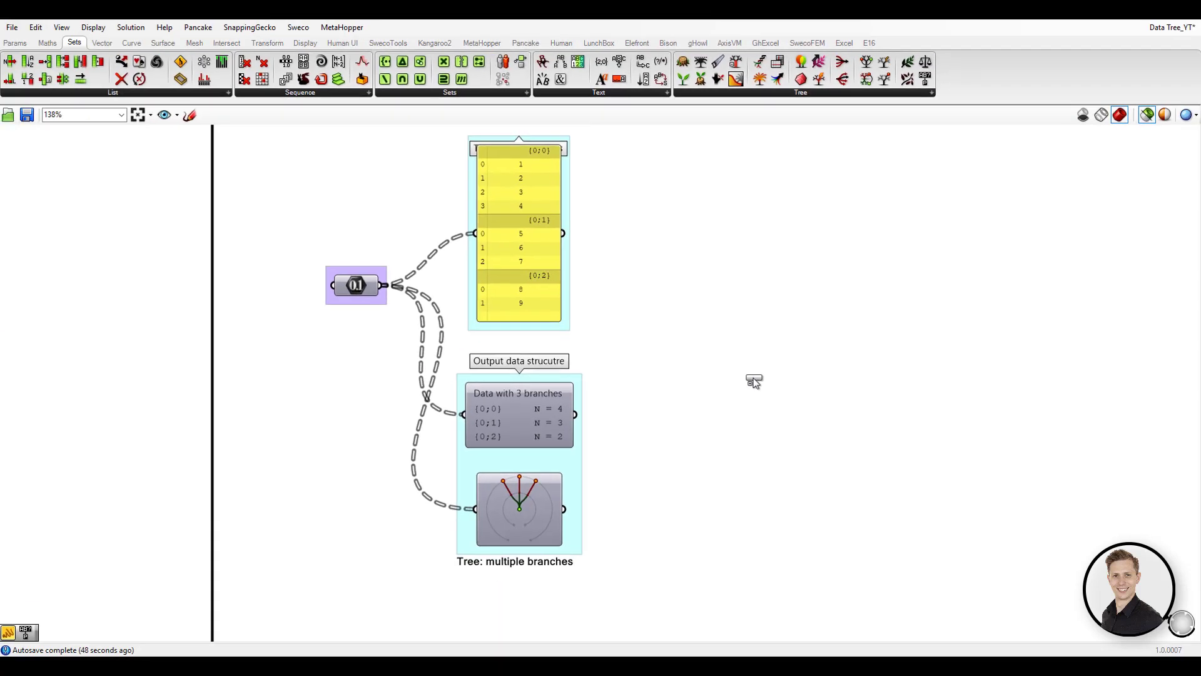
{"action": "left_click", "coordinate": [754, 382]}
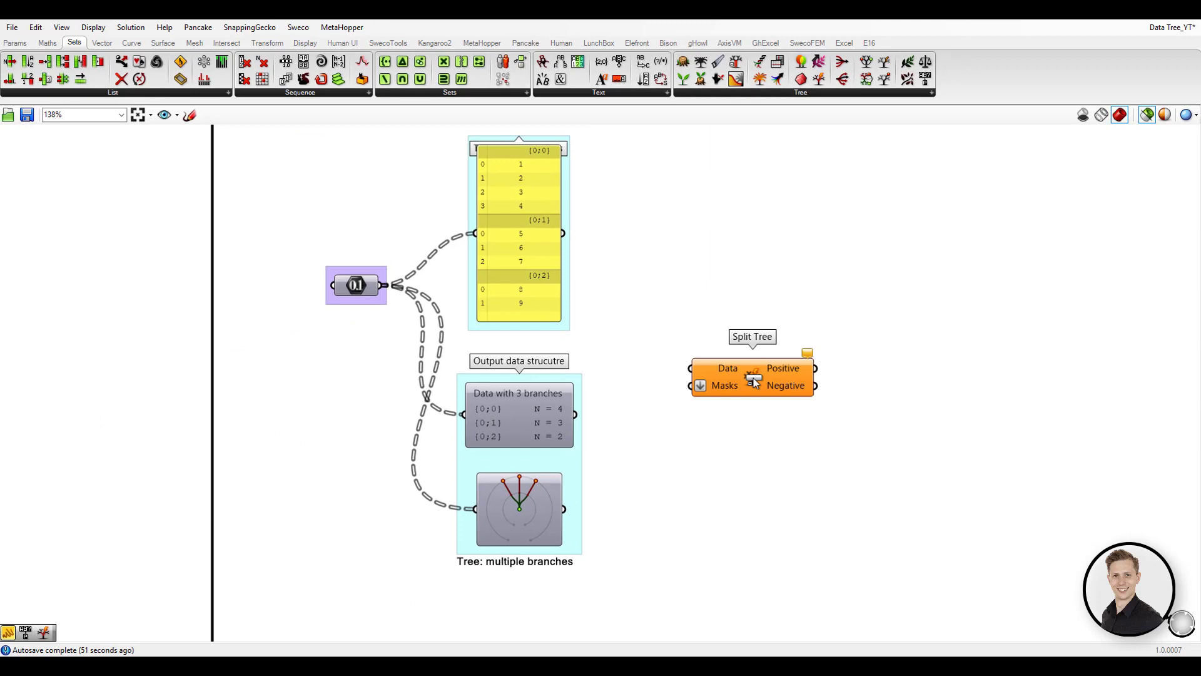
{"action": "left_click_drag", "start_coordinate": [753, 383], "coordinate": [748, 363]}
{"action": "scroll", "coordinate": [632, 377], "scroll_direction": "up", "scroll_amount": 3}
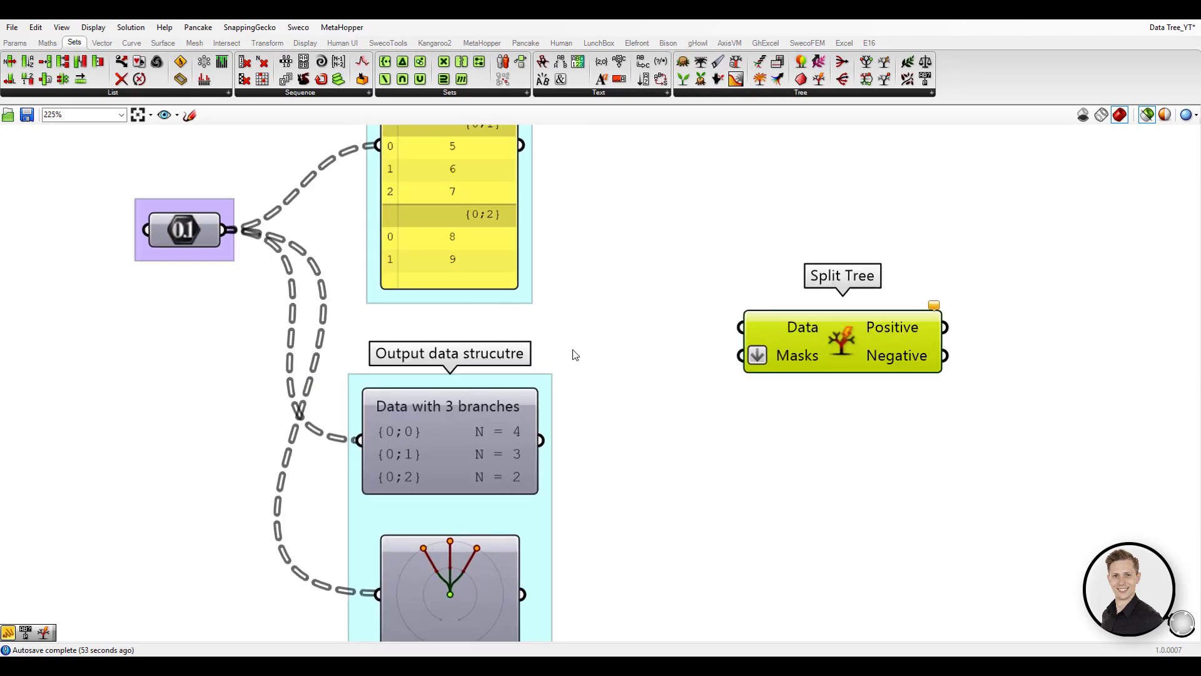
{"action": "left_click_drag", "start_coordinate": [226, 230], "coordinate": [310, 231]}
{"action": "left_click_drag", "start_coordinate": [645, 297], "coordinate": [741, 327]}
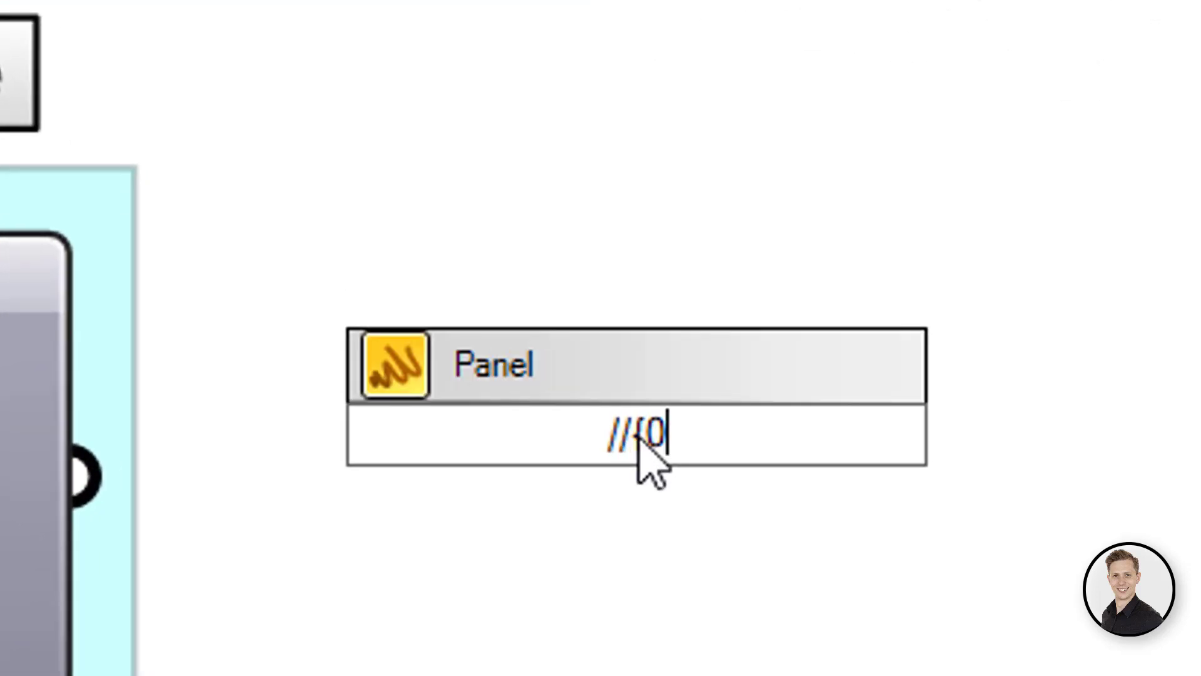
Step: Create a text panel containing the mask {0;1}[1] and connect it to the Split Tree's Masks input
{"action": "type", "text": "["}
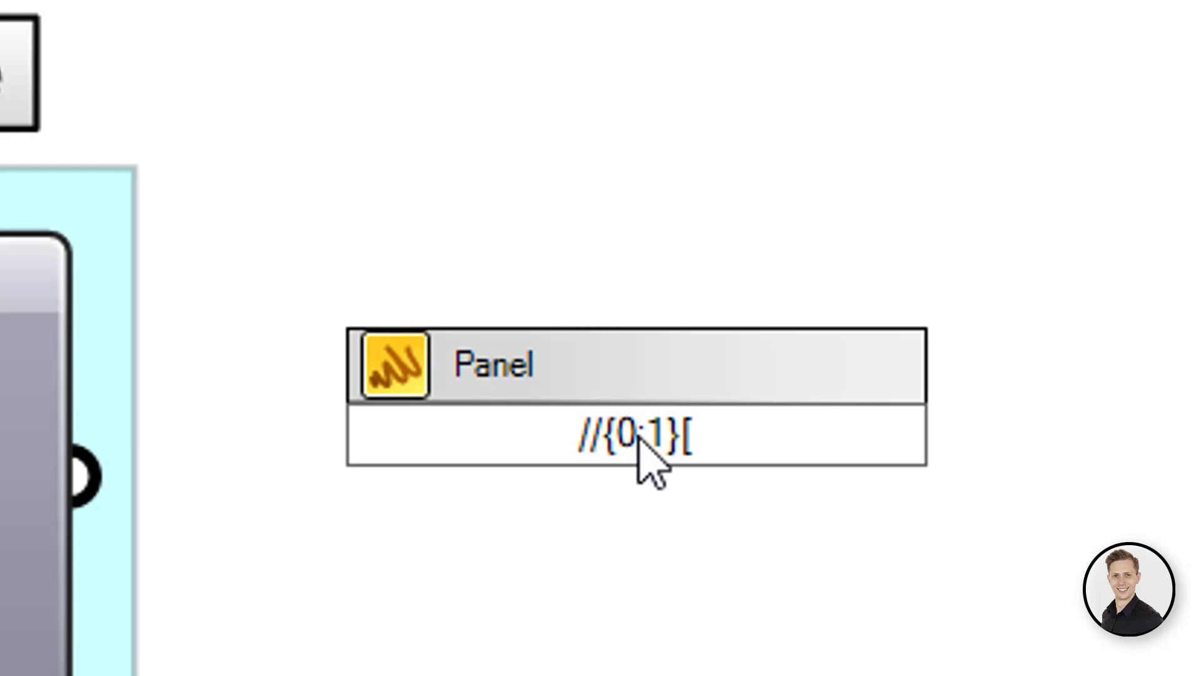
{"action": "type", "text": "1]"}
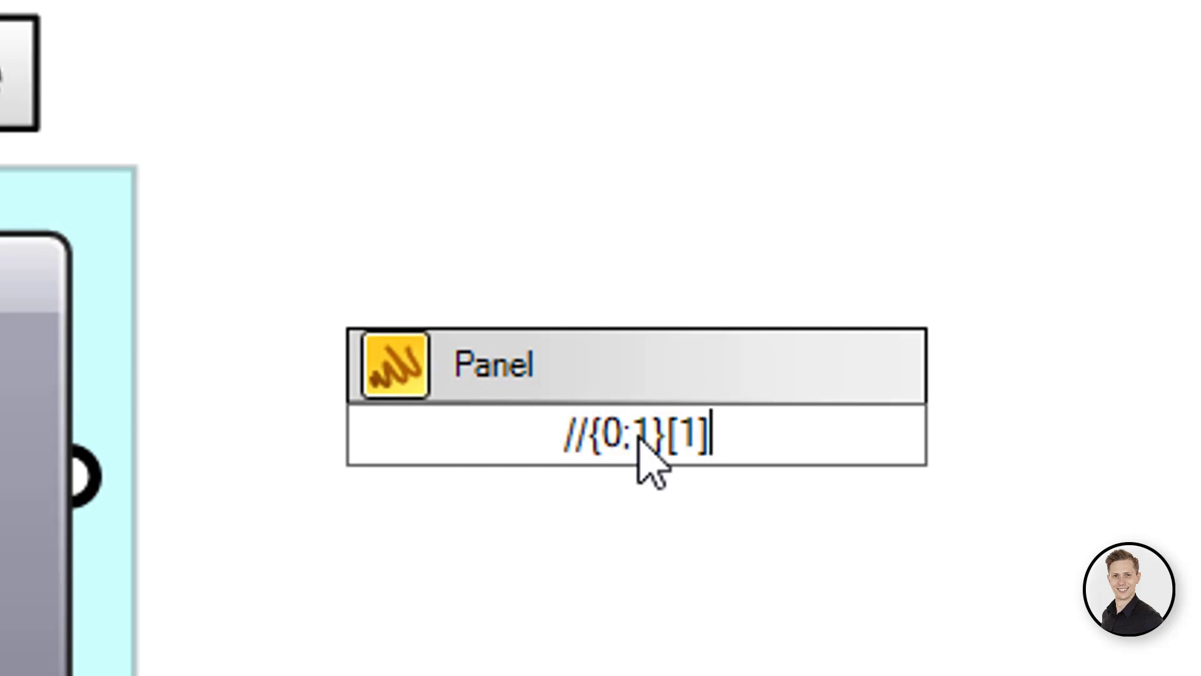
{"action": "key", "text": "Return"}
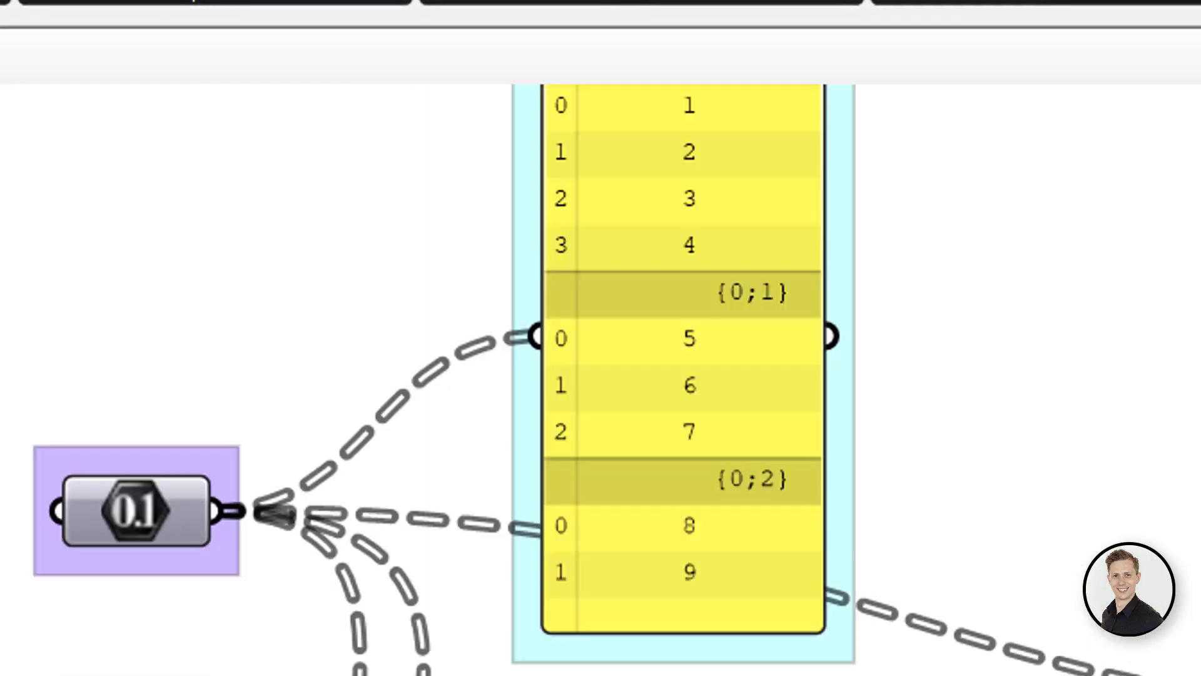
{"action": "mouse_move", "coordinate": [679, 301]}
{"action": "left_mouse_down"}
{"action": "mouse_move", "coordinate": [660, 304]}
{"action": "mouse_move", "coordinate": [735, 375]}
{"action": "mouse_move", "coordinate": [663, 299]}
{"action": "left_mouse_up"}
{"action": "mouse_move", "coordinate": [604, 405]}
{"action": "left_mouse_down"}
{"action": "mouse_move", "coordinate": [576, 482]}
{"action": "mouse_move", "coordinate": [601, 406]}
{"action": "left_mouse_up"}
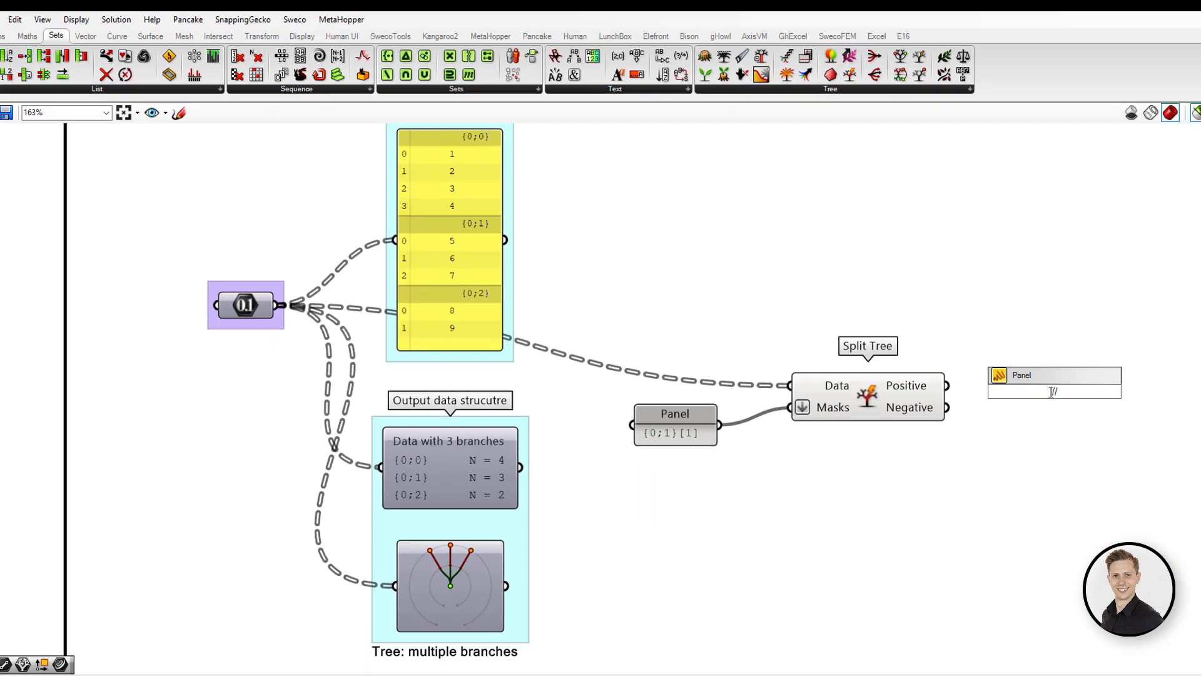
Step: Add a panel on the Split Tree's Positive output and a copy of it on the Negative output
{"action": "left_click_drag", "start_coordinate": [910, 371], "coordinate": [1027, 291]}
{"action": "right_click_drag", "start_coordinate": [1046, 313], "coordinate": [997, 317]}
{"action": "left_click_drag", "start_coordinate": [997, 317], "coordinate": [1012, 388]}
{"action": "right_click_drag", "start_coordinate": [1012, 389], "coordinate": [1004, 342]}
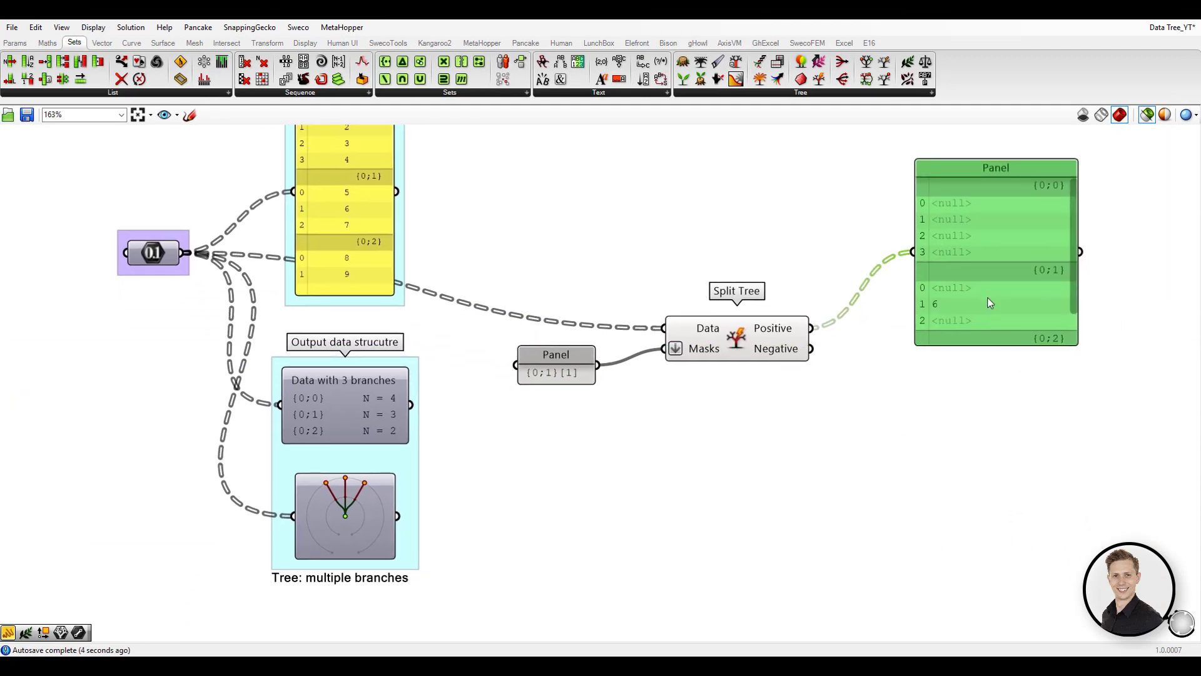
{"action": "left_click_drag", "start_coordinate": [971, 367], "coordinate": [898, 431], "text": "alt"}
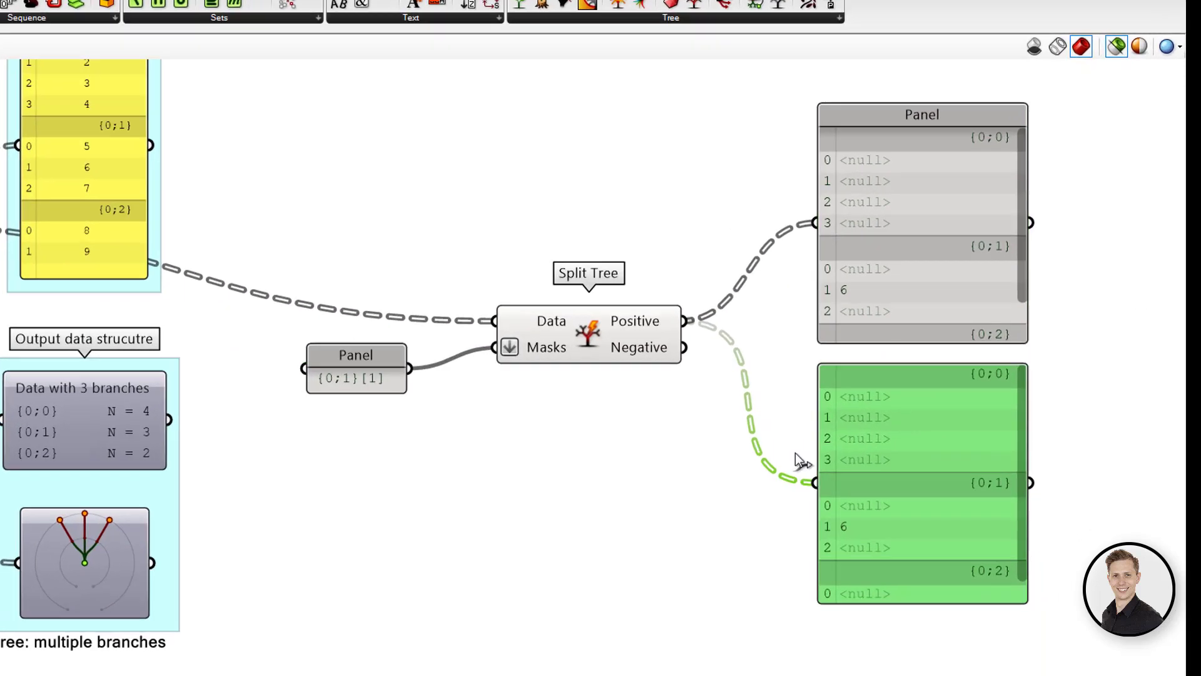
{"action": "left_click_drag", "start_coordinate": [683, 348], "coordinate": [813, 480]}
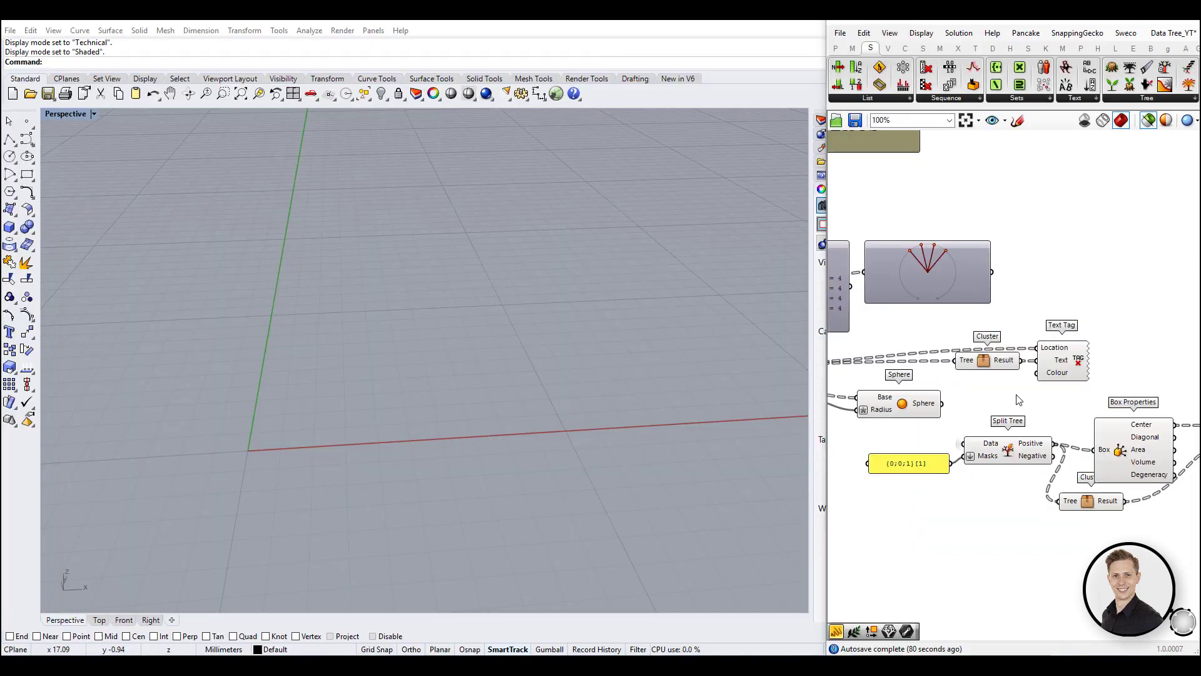
Step: Preview the grid of spheres together with its branch and index text tags in the Rhino viewport
{"action": "left_click", "coordinate": [915, 412]}
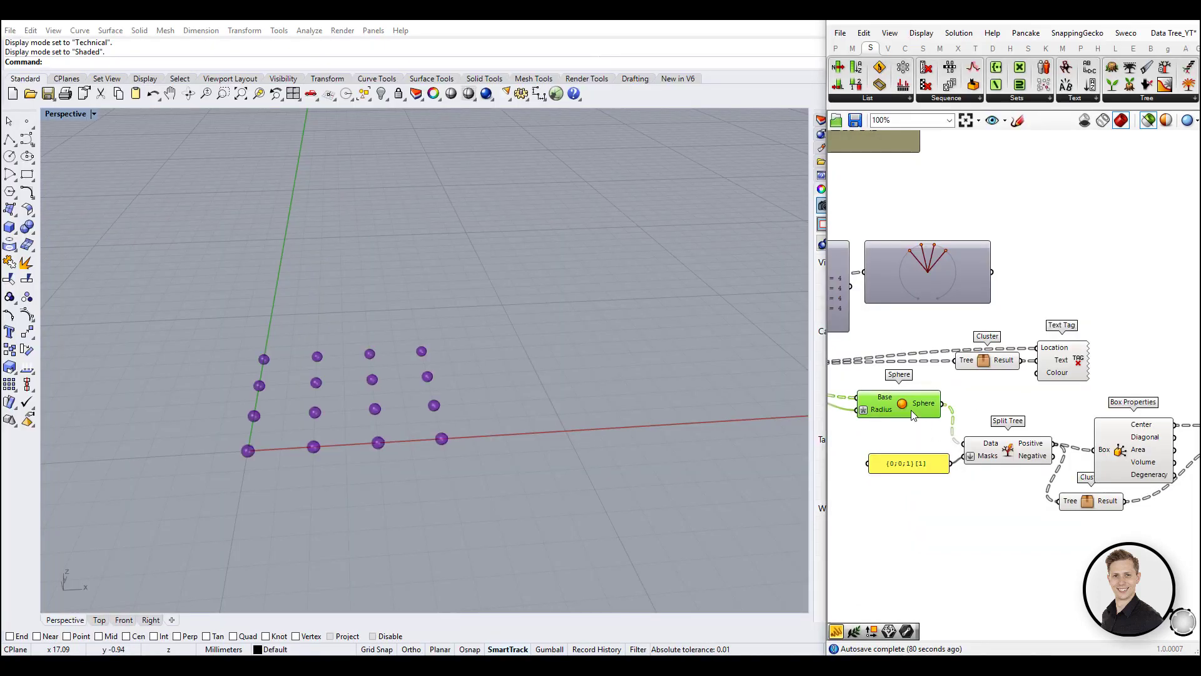
{"action": "right_click_drag", "start_coordinate": [621, 405], "coordinate": [320, 435]}
{"action": "scroll", "coordinate": [319, 435], "scroll_direction": "up", "scroll_amount": 5}
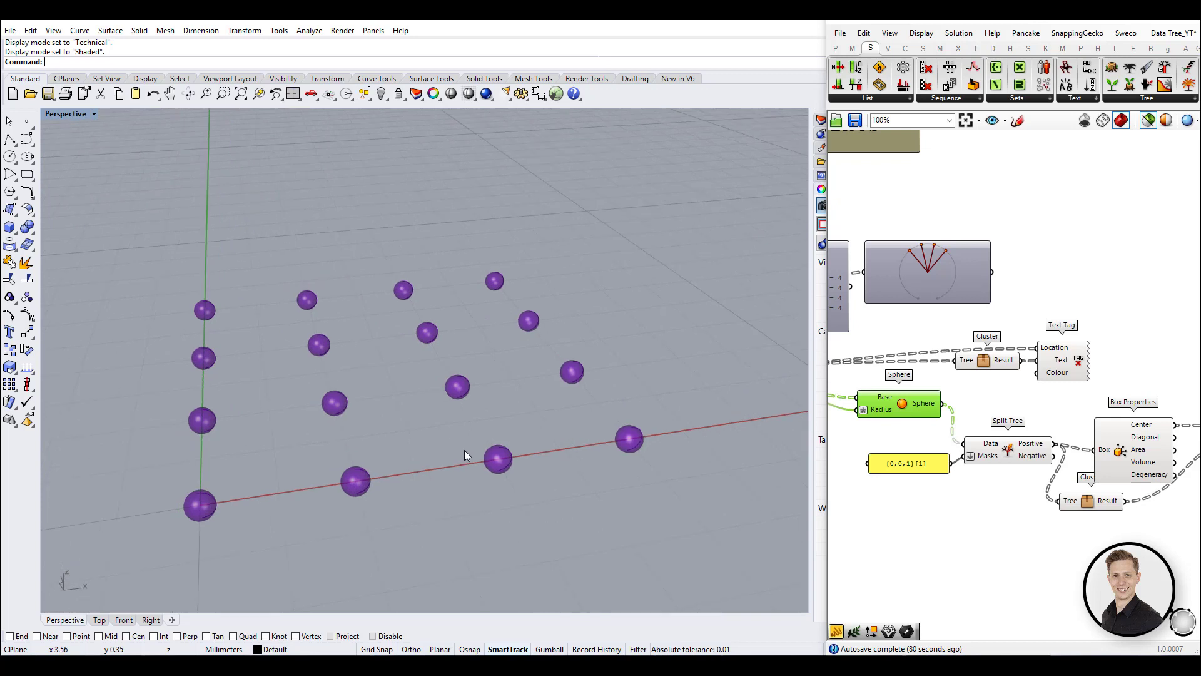
{"action": "left_click", "coordinate": [1071, 362]}
{"action": "right_click_drag", "start_coordinate": [219, 451], "coordinate": [295, 447]}
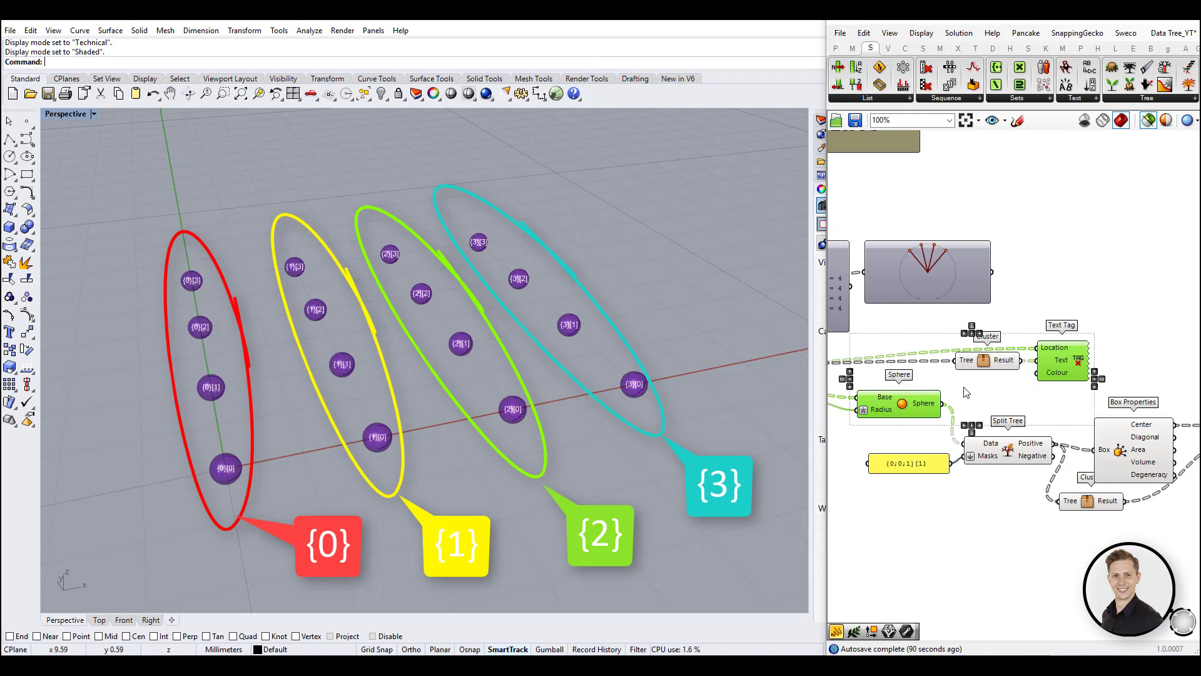
Step: Examine the sphere filtered out by the grid's Split Tree together with its path tag
{"action": "right_click_drag", "start_coordinate": [1003, 388], "coordinate": [1062, 356]}
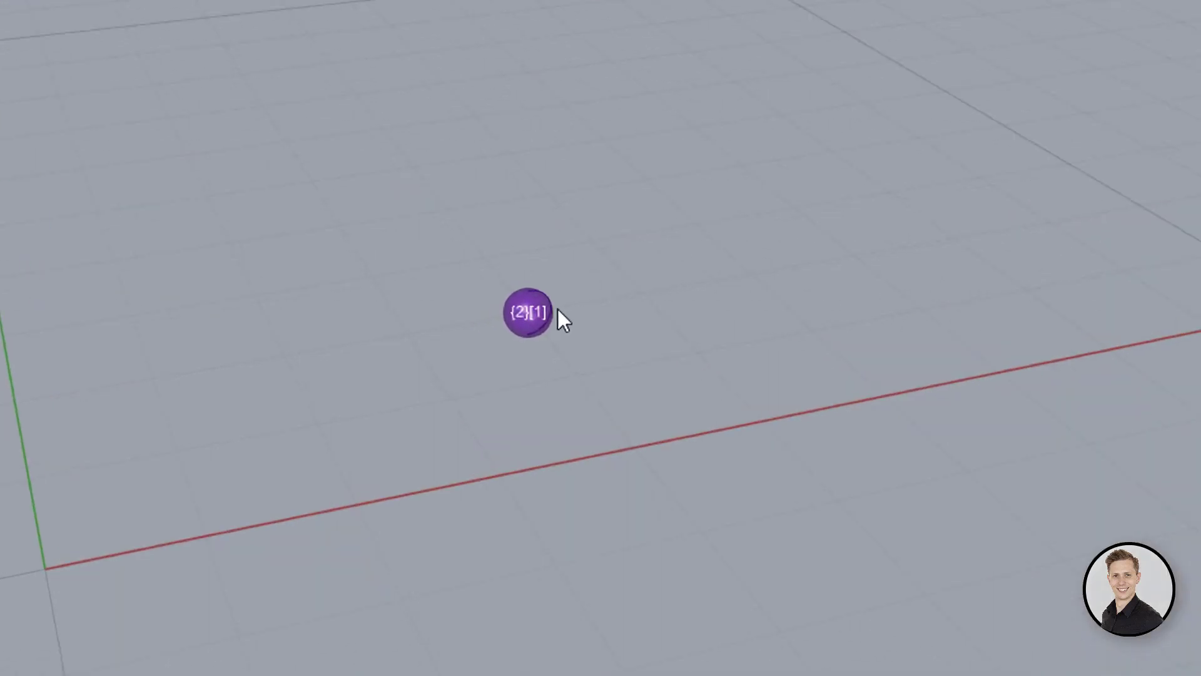
{"action": "right_click_drag", "start_coordinate": [588, 306], "coordinate": [632, 300]}
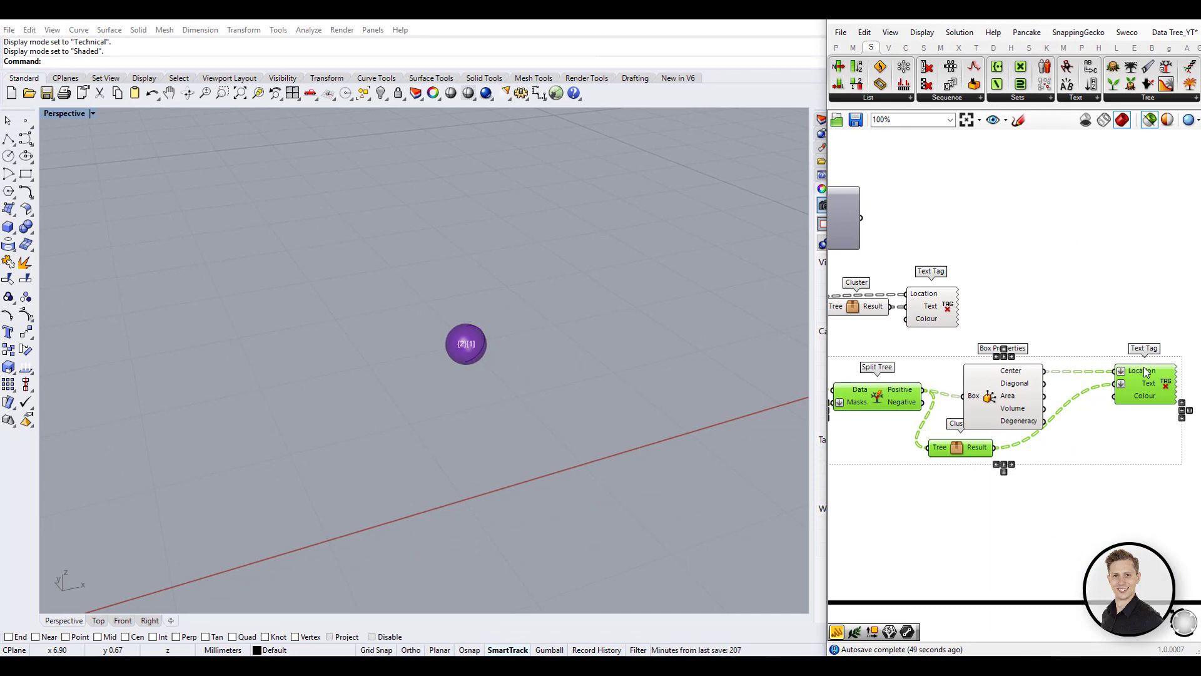
{"action": "mouse_move", "coordinate": [1146, 371]}
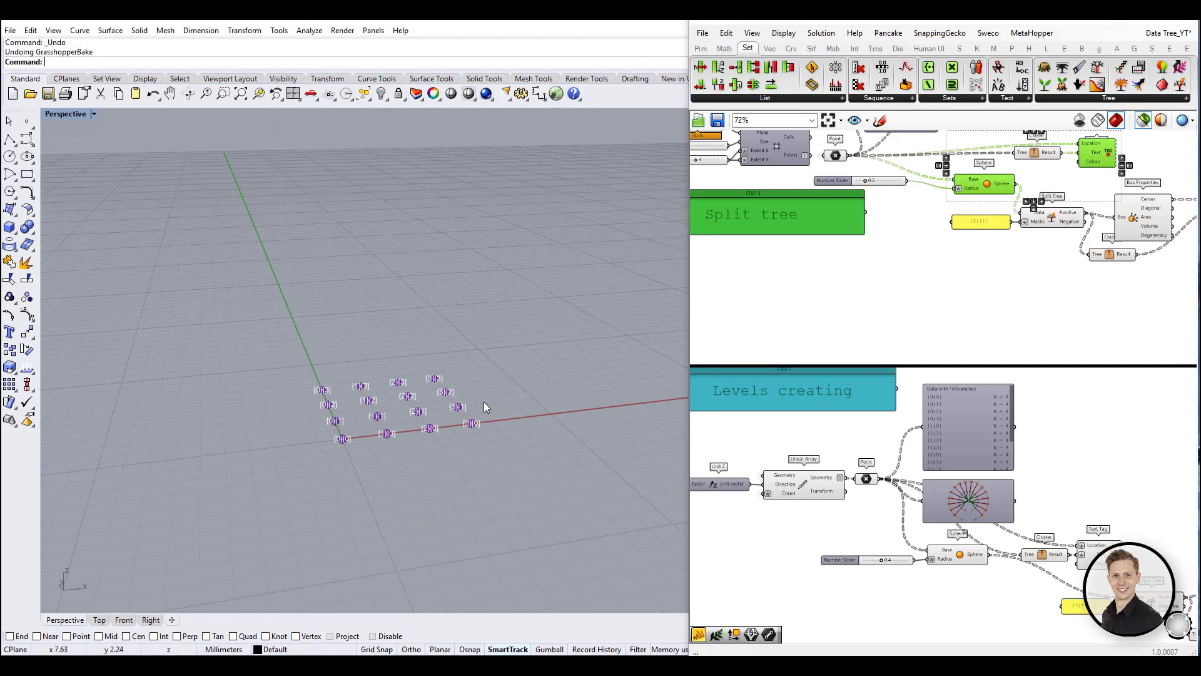
Step: Preview the spheres and text tags of the Levels creating group and compare them with its branch list
{"action": "scroll", "coordinate": [483, 402], "scroll_direction": "up", "scroll_amount": 4}
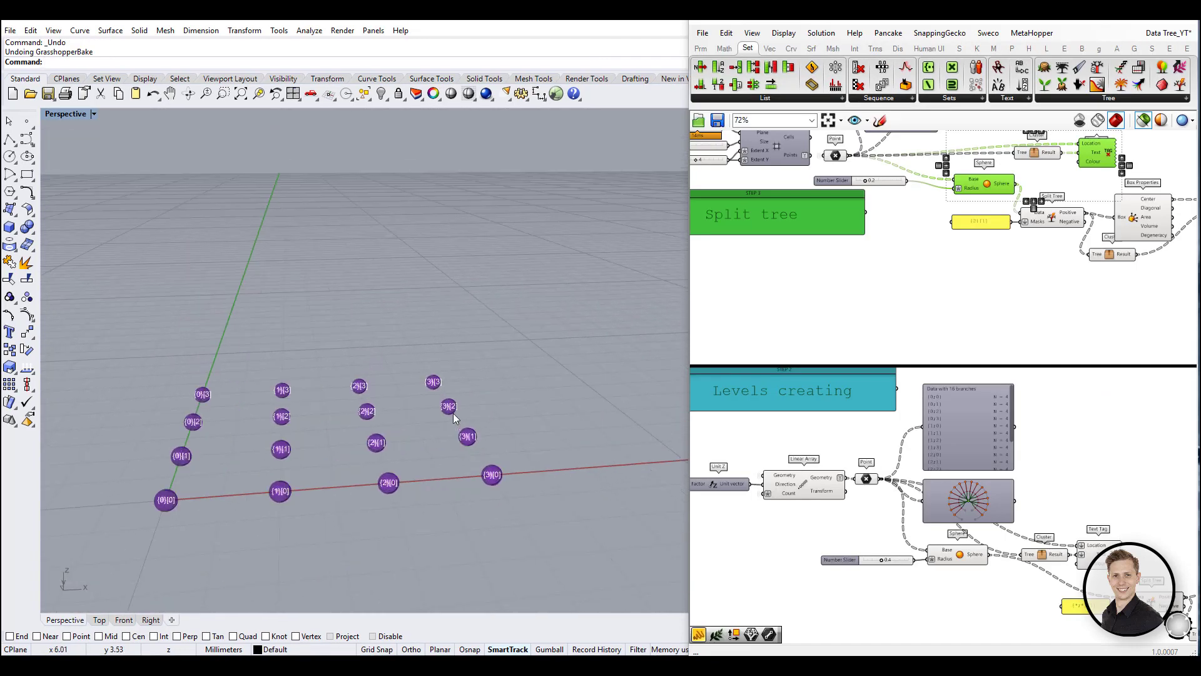
{"action": "right_click_drag", "start_coordinate": [858, 506], "coordinate": [911, 476]}
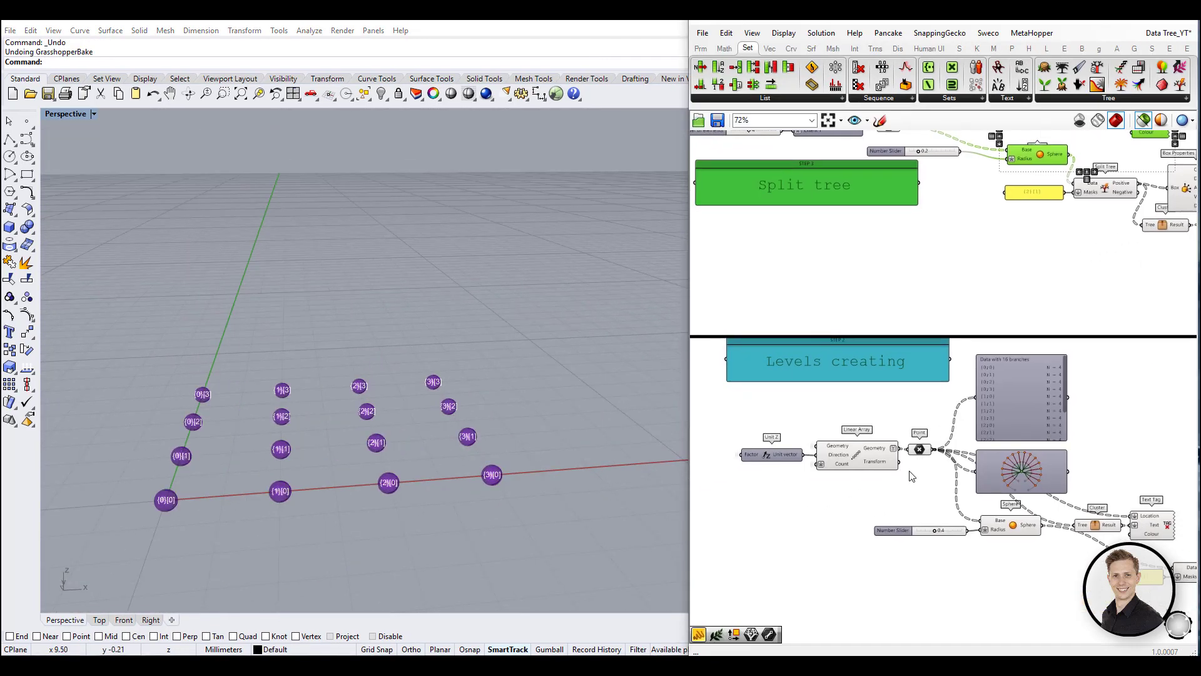
{"action": "scroll", "coordinate": [875, 476], "scroll_direction": "up", "scroll_amount": 3}
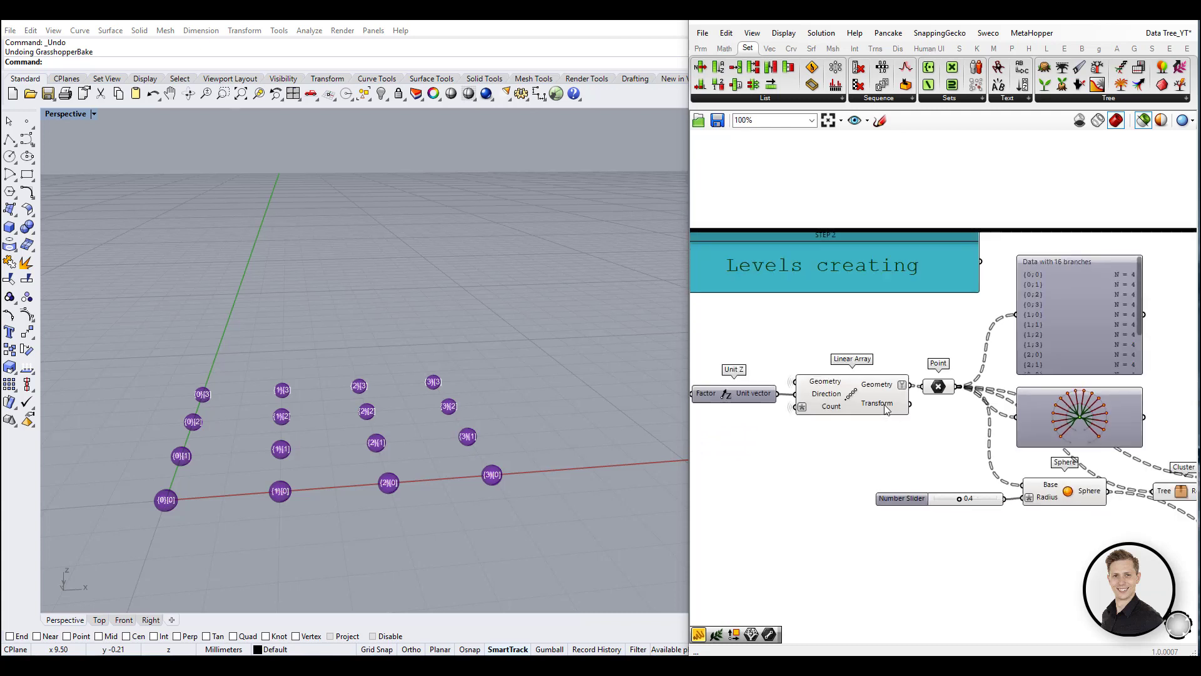
{"action": "scroll", "coordinate": [885, 408], "scroll_direction": "down", "scroll_amount": 1}
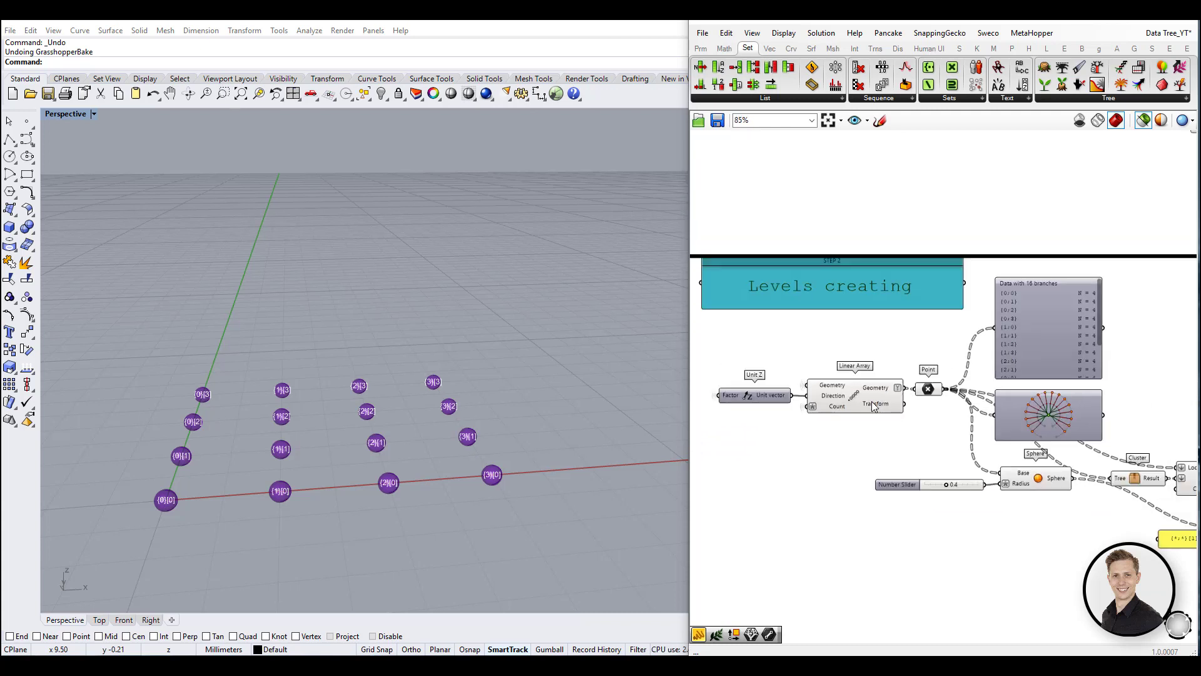
{"action": "left_click", "coordinate": [1052, 485]}
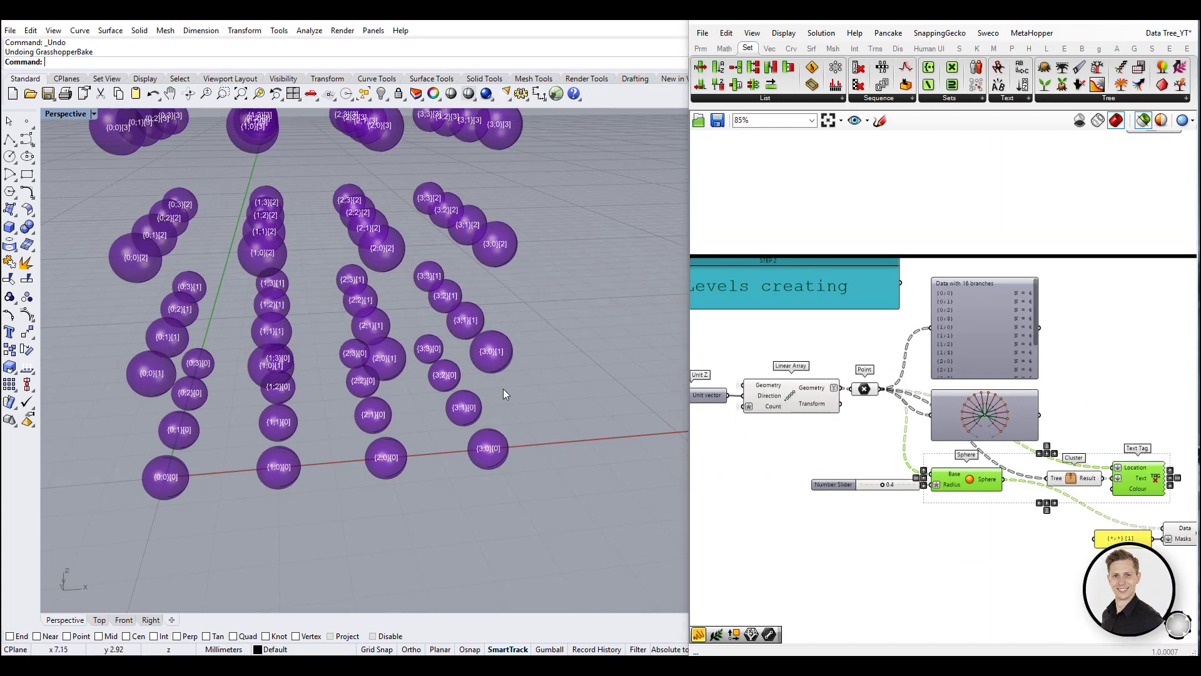
{"action": "right_click_drag", "start_coordinate": [503, 388], "coordinate": [400, 341]}
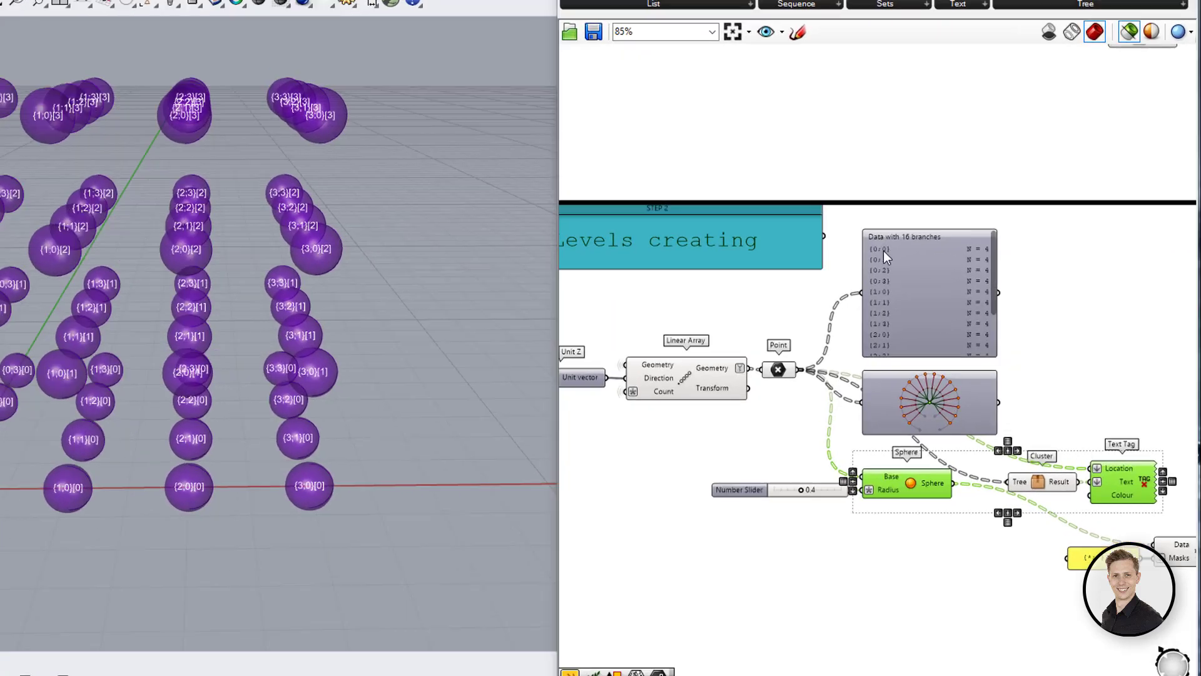
{"action": "scroll", "coordinate": [813, 388], "scroll_direction": "up", "scroll_amount": 5}
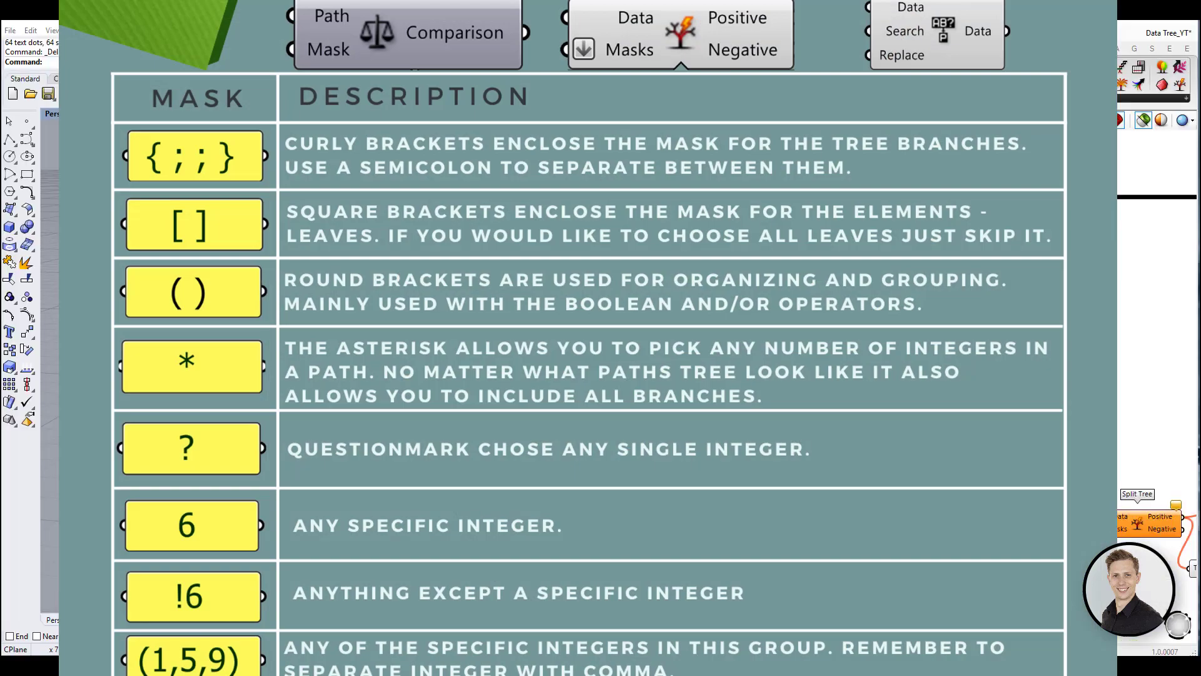
{"action": "mouse_move", "coordinate": [103, 325]}
{"action": "left_mouse_down"}
{"action": "mouse_move", "coordinate": [294, 415]}
{"action": "mouse_move", "coordinate": [1041, 414]}
{"action": "left_mouse_up"}
{"action": "left_click_drag", "start_coordinate": [1079, 324], "coordinate": [1041, 414]}
{"action": "left_click_drag", "start_coordinate": [94, 326], "coordinate": [1100, 325]}
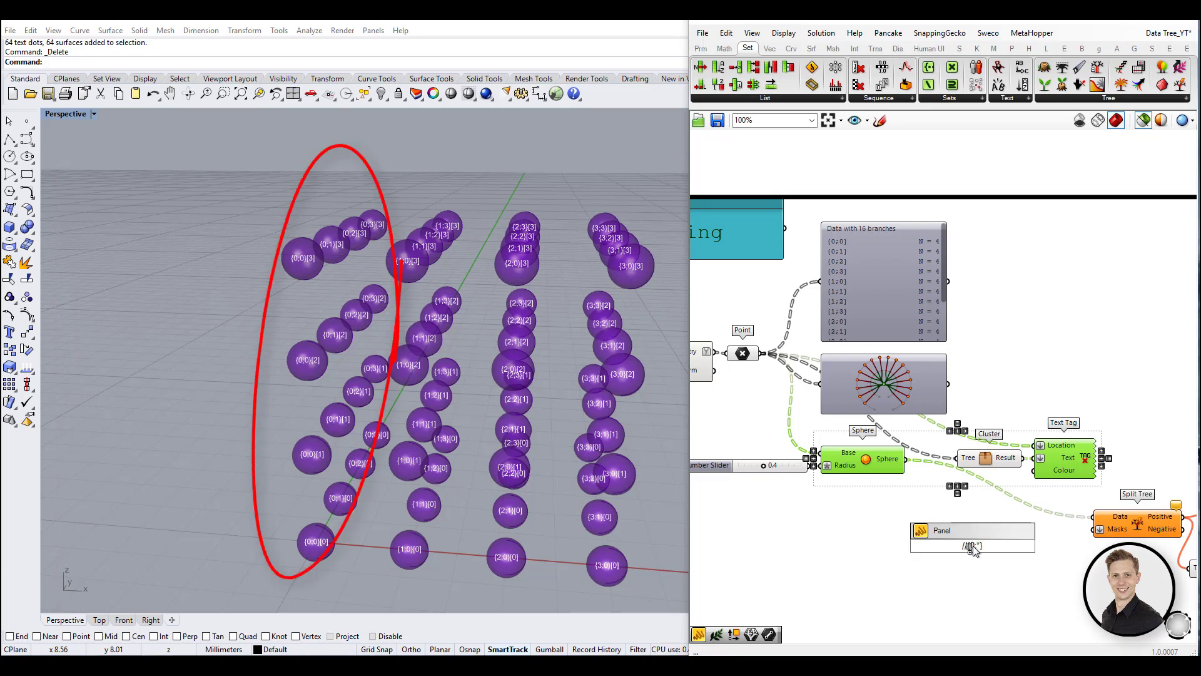
Step: Create a panel with the mask {0;*}[*] and connect it to the Masks input of the levels' Split Tree
{"action": "type", "text": "[*"}
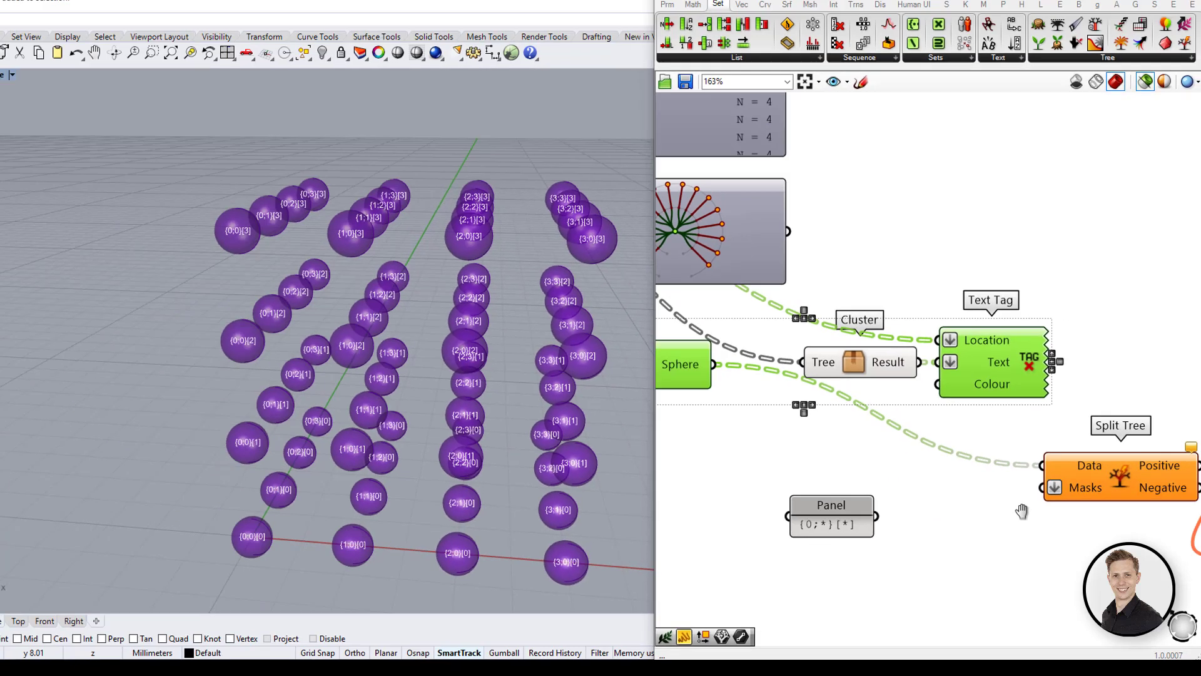
{"action": "scroll", "coordinate": [820, 504], "scroll_direction": "down", "scroll_amount": 2}
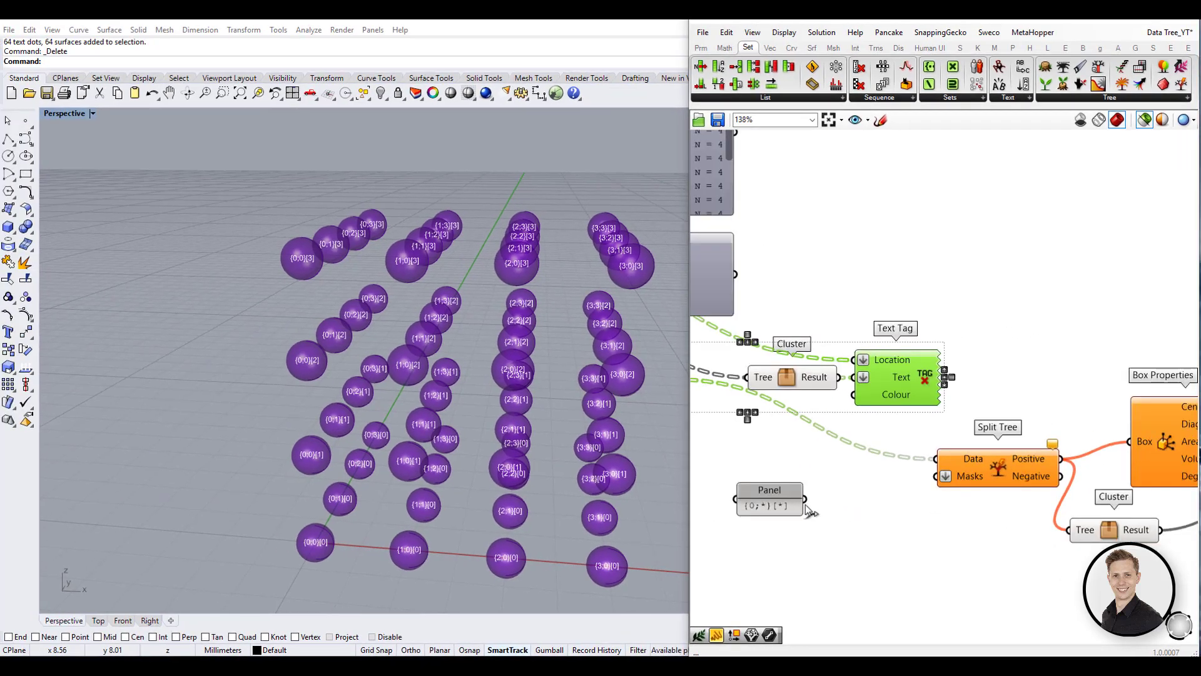
{"action": "left_click_drag", "start_coordinate": [805, 498], "coordinate": [936, 476]}
{"action": "scroll", "coordinate": [939, 475], "scroll_direction": "down", "scroll_amount": 1}
Step: Preview the levels' Split Tree result with its path text tags and inspect the filtered spheres in the viewport
{"action": "right_click_drag", "start_coordinate": [976, 475], "coordinate": [849, 477]}
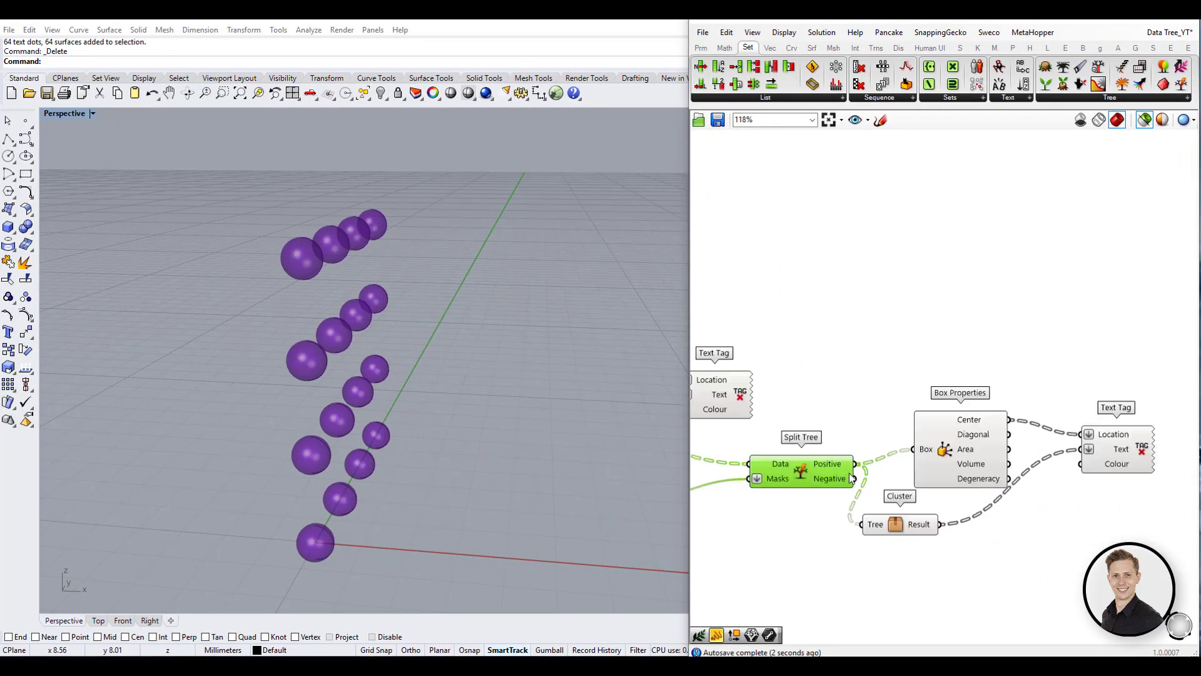
{"action": "left_click", "coordinate": [1117, 449], "text": "shift"}
{"action": "right_click_drag", "start_coordinate": [565, 426], "coordinate": [441, 476]}
{"action": "right_click_drag", "start_coordinate": [803, 497], "coordinate": [900, 447]}
{"action": "left_click", "coordinate": [726, 443], "text": "shift"}
{"action": "scroll", "coordinate": [804, 446], "scroll_direction": "up", "scroll_amount": 1}
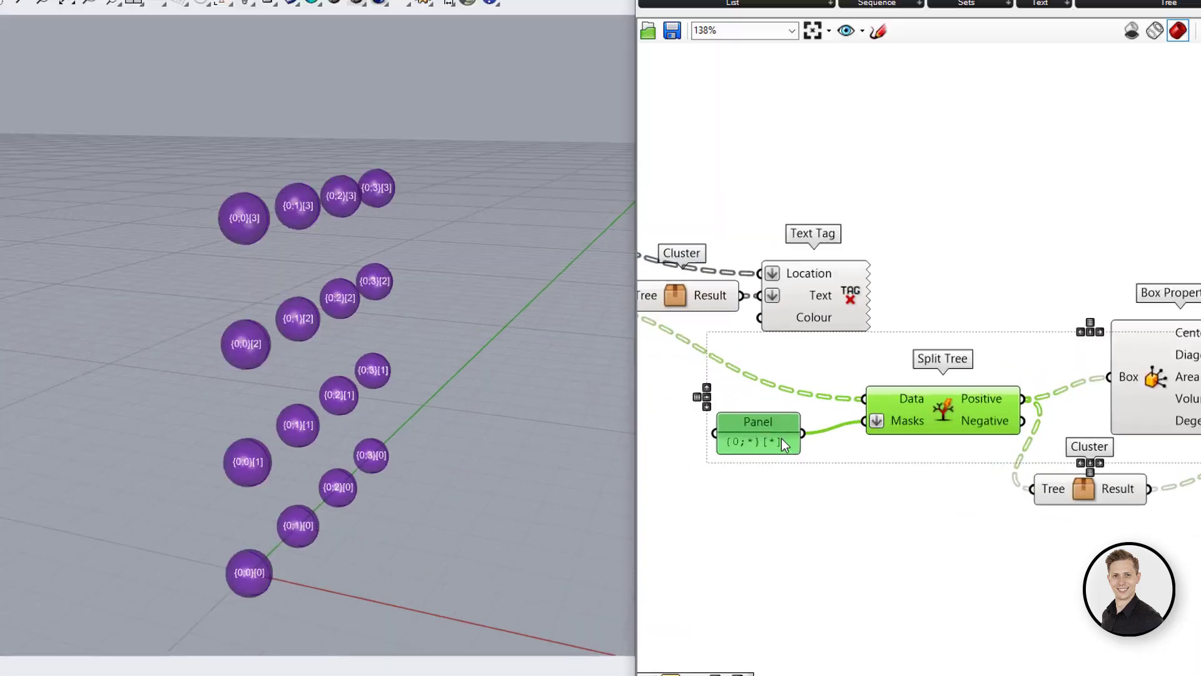
Step: Shorten the mask in the panel feeding the levels' Split Tree to {0;*}, leaving out the item index part
{"action": "double_click", "coordinate": [782, 438]}
{"action": "left_click", "coordinate": [734, 358]}
{"action": "key", "text": "BackSpace"}
{"action": "key", "text": "BackSpace"}
{"action": "key", "text": "BackSpace"}
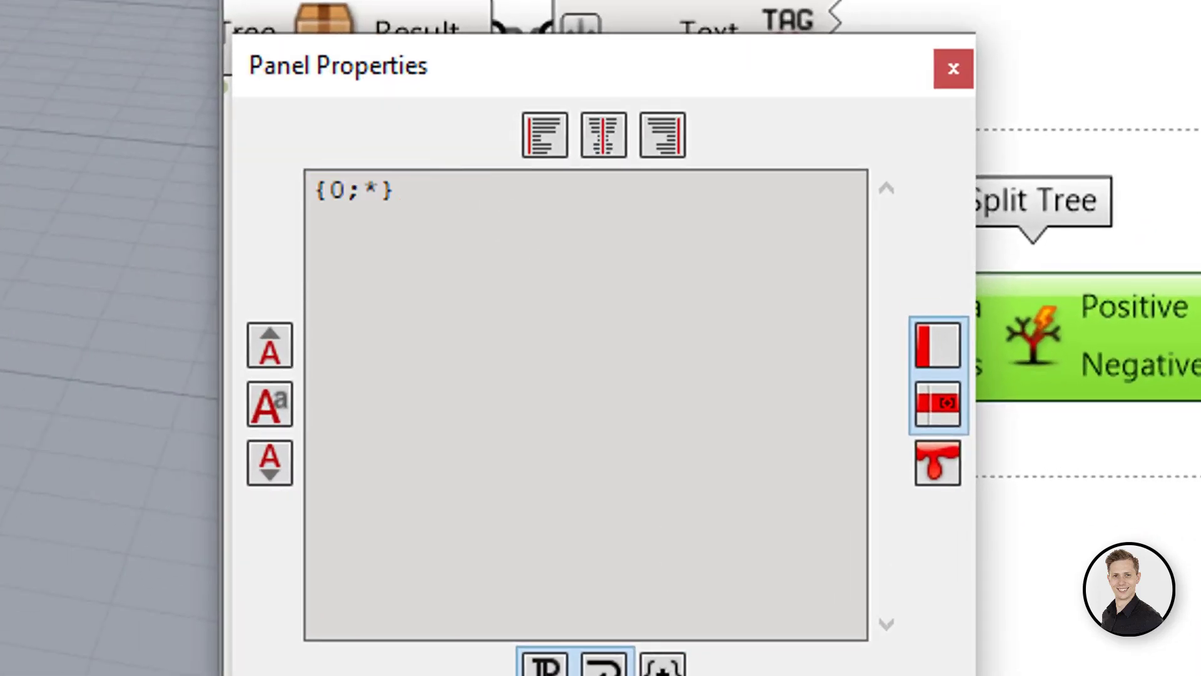
{"action": "key", "text": "Return"}
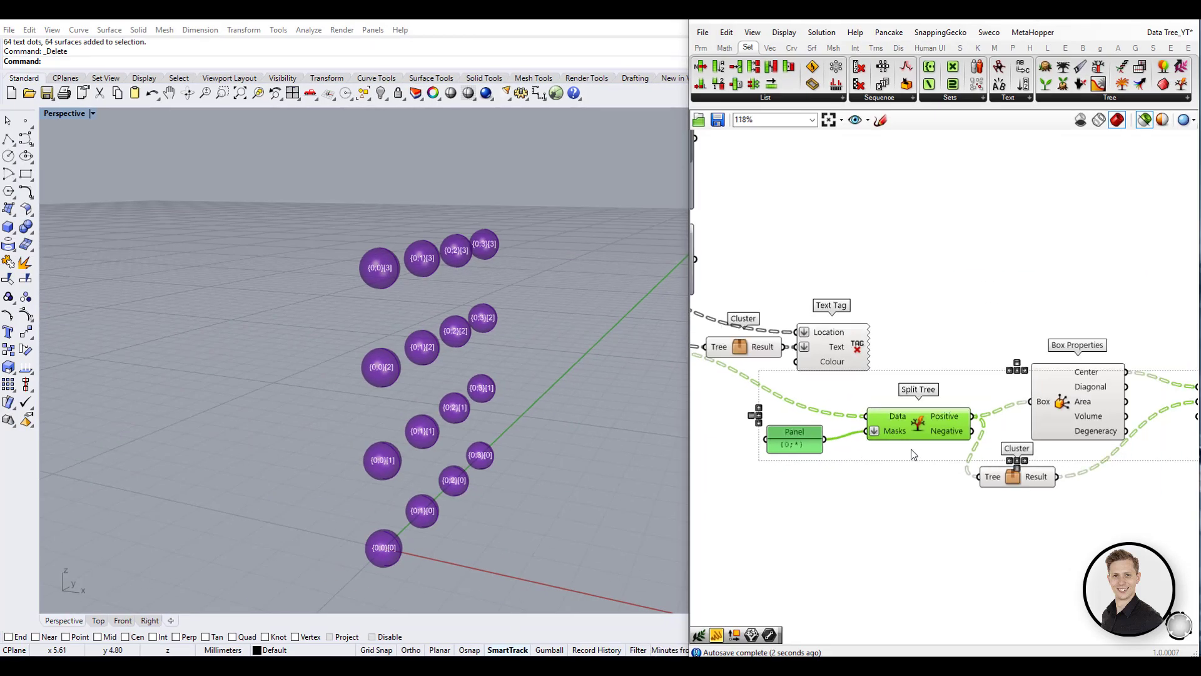
{"action": "right_click_drag", "start_coordinate": [914, 454], "coordinate": [897, 469]}
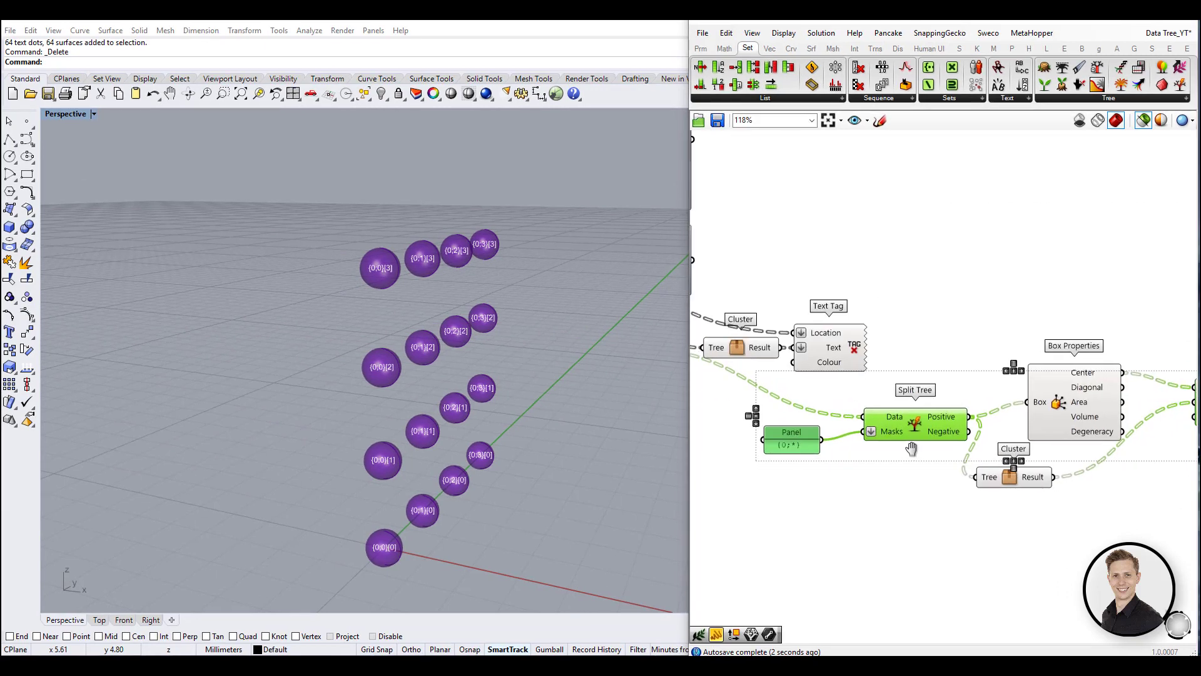
{"action": "right_click_drag", "start_coordinate": [913, 455], "coordinate": [897, 468]}
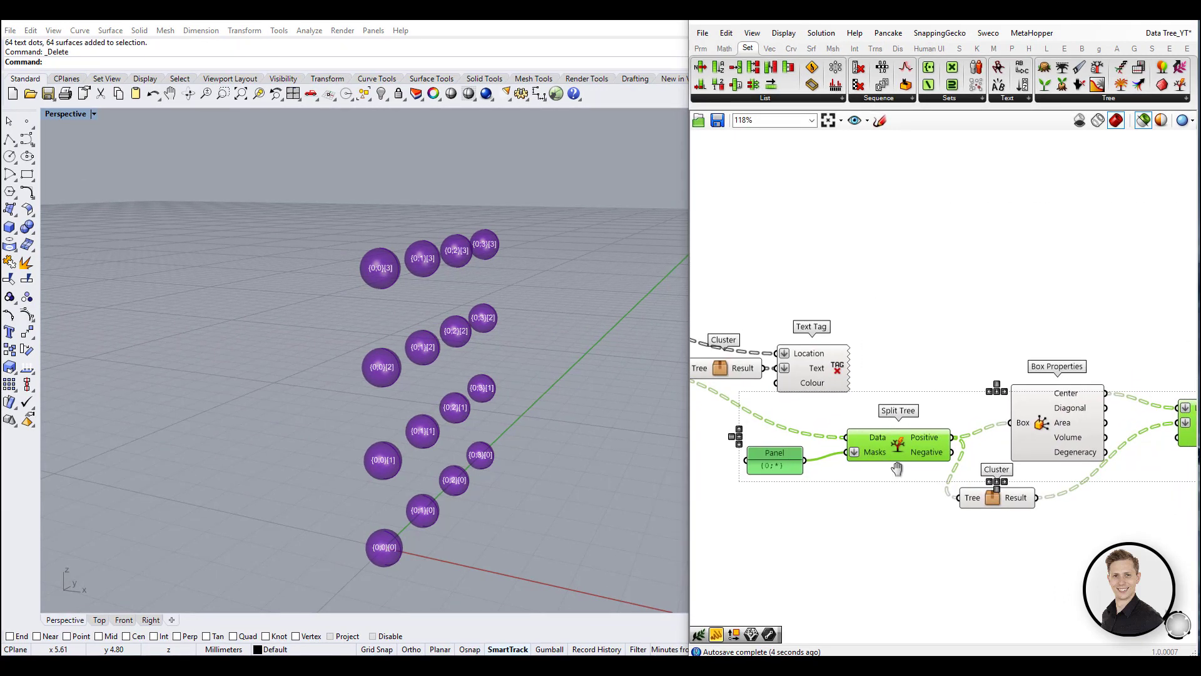
Step: Change the mask in the panel feeding the levels' Split Tree to {*}[1] and view the filtered spheres
{"action": "scroll", "coordinate": [897, 468], "scroll_direction": "down", "scroll_amount": 1}
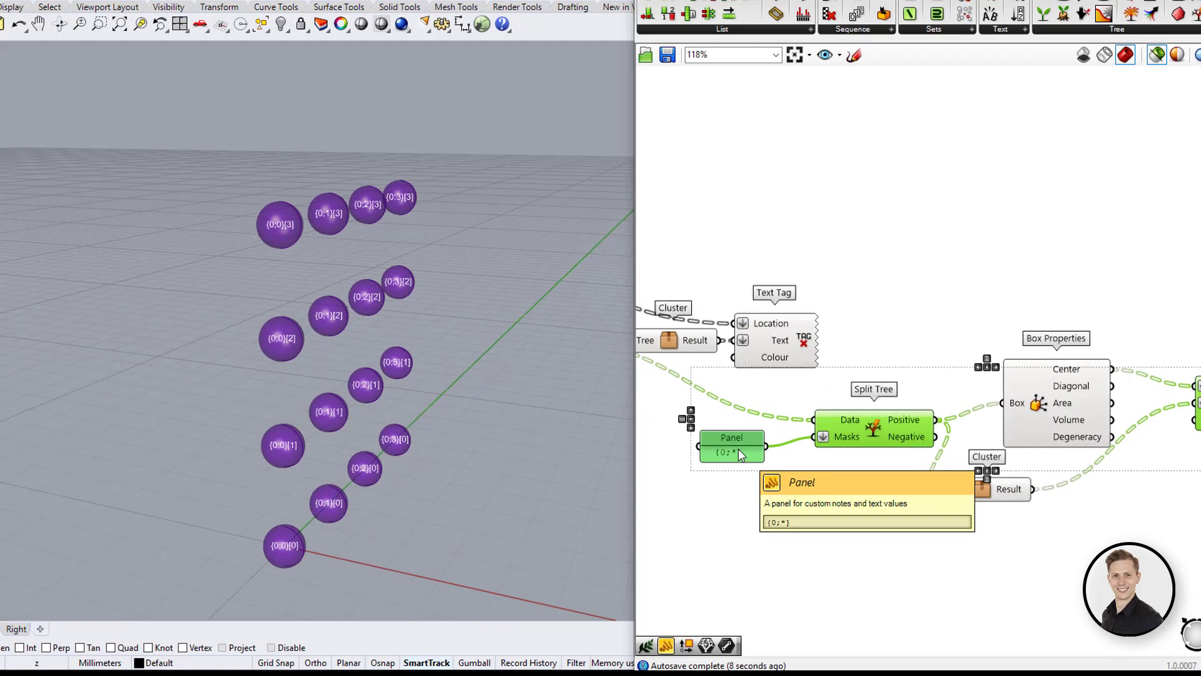
{"action": "double_click", "coordinate": [737, 450]}
{"action": "left_click", "coordinate": [659, 381]}
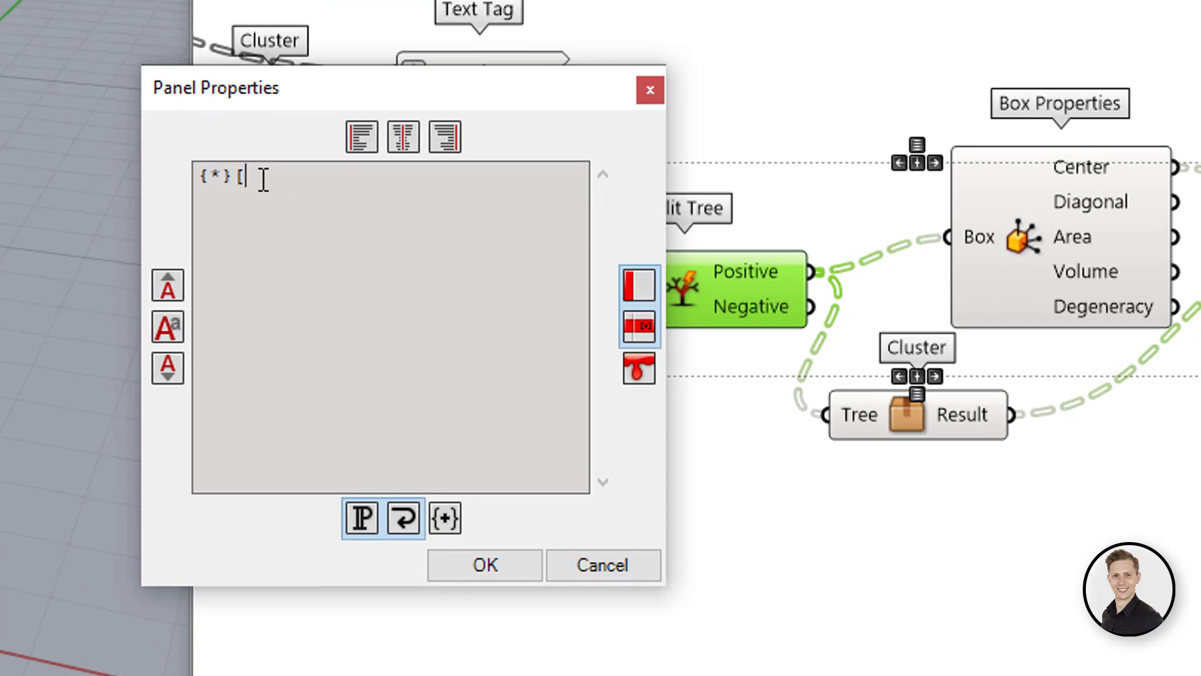
{"action": "type", "text": "[1]"}
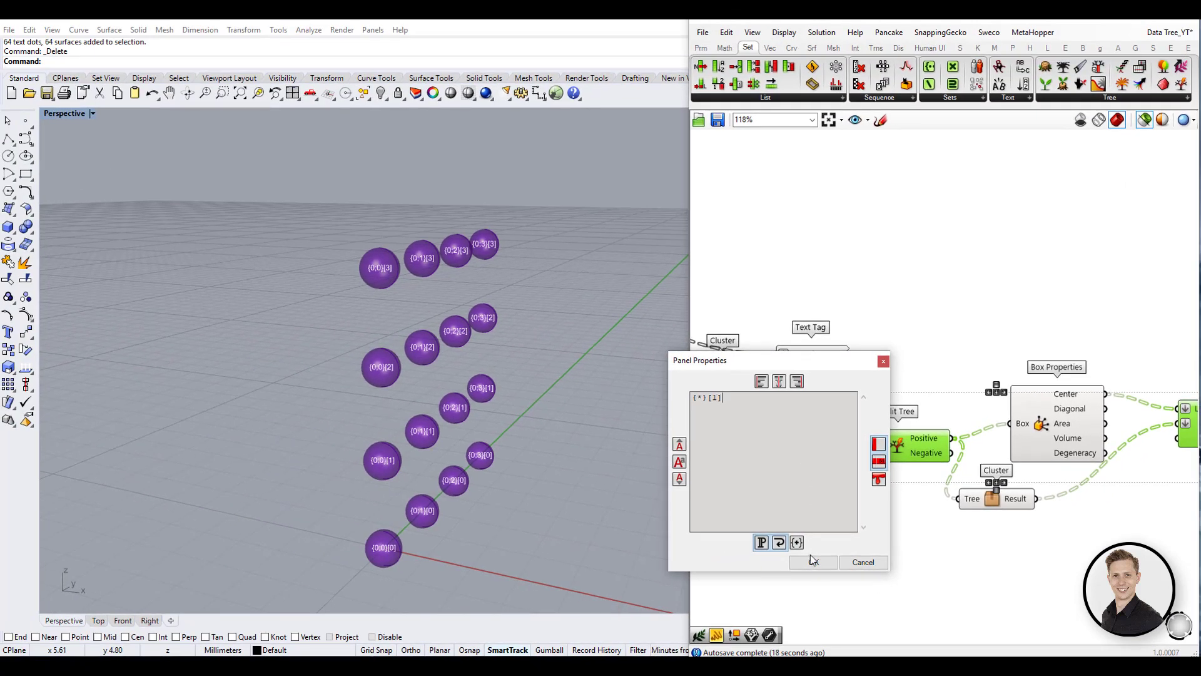
{"action": "left_click", "coordinate": [814, 562]}
{"action": "right_click_drag", "start_coordinate": [479, 437], "coordinate": [545, 448]}
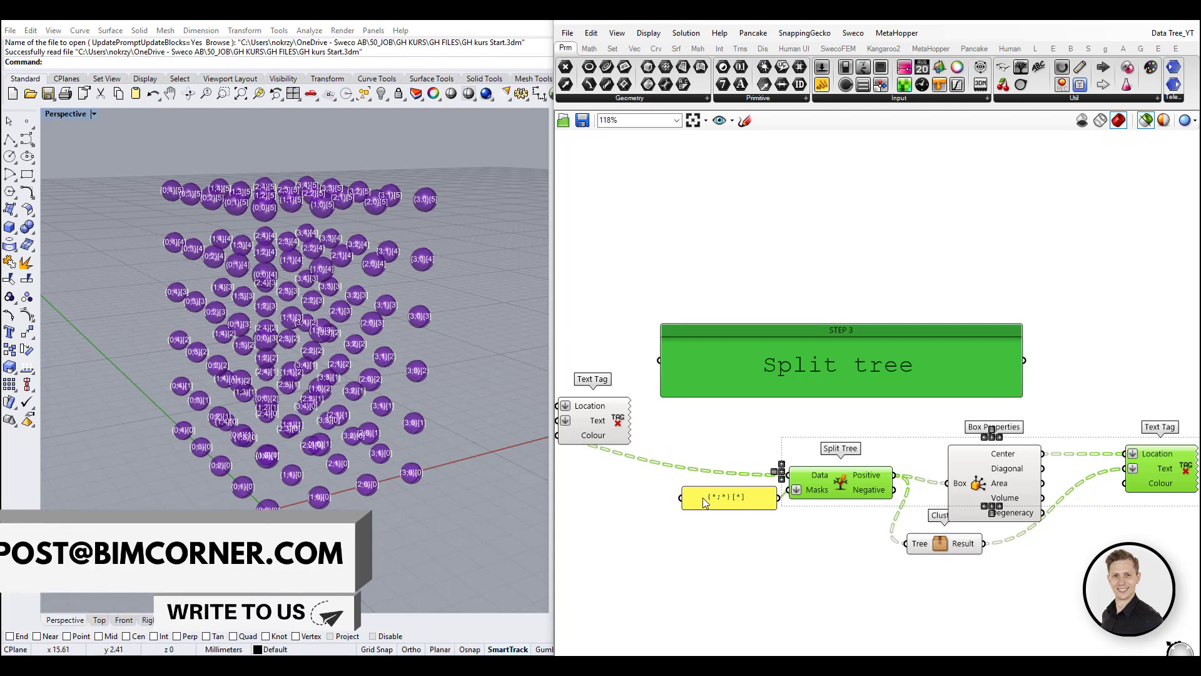
Step: Set the Split Tree mask of the sphere grid to {*;*}[(0,1,3,5)] and inspect the filtered layers in the viewport
{"action": "scroll", "coordinate": [715, 500], "scroll_direction": "up", "scroll_amount": 5}
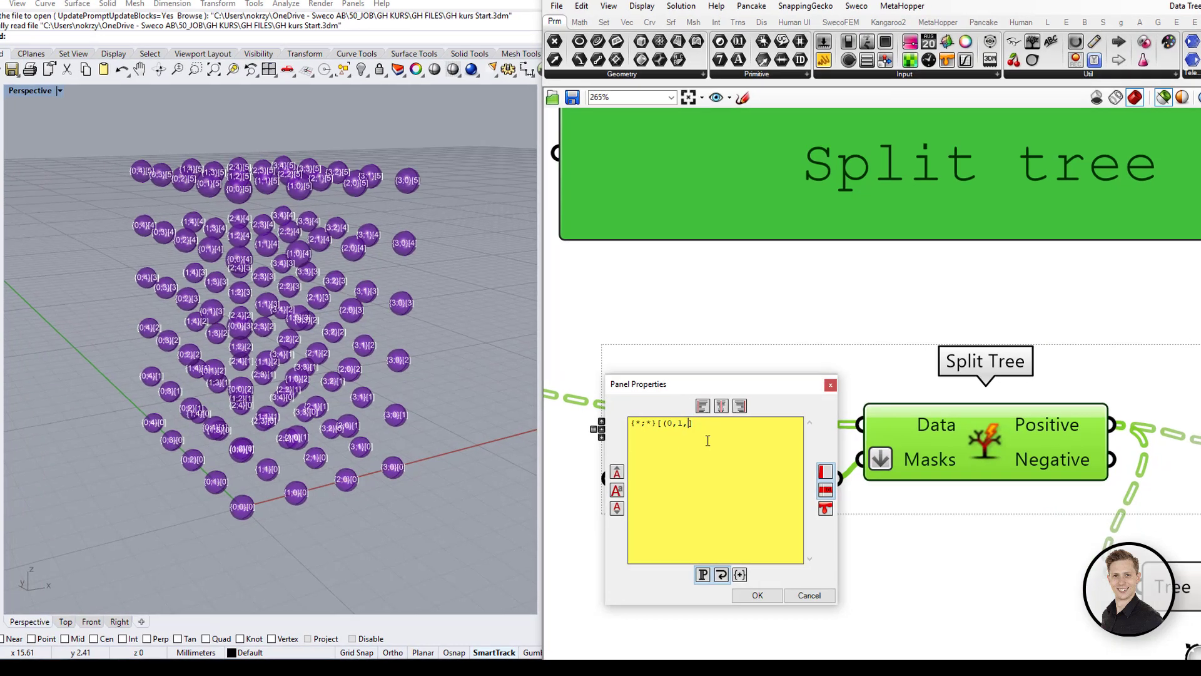
{"action": "type", "text": "5)"}
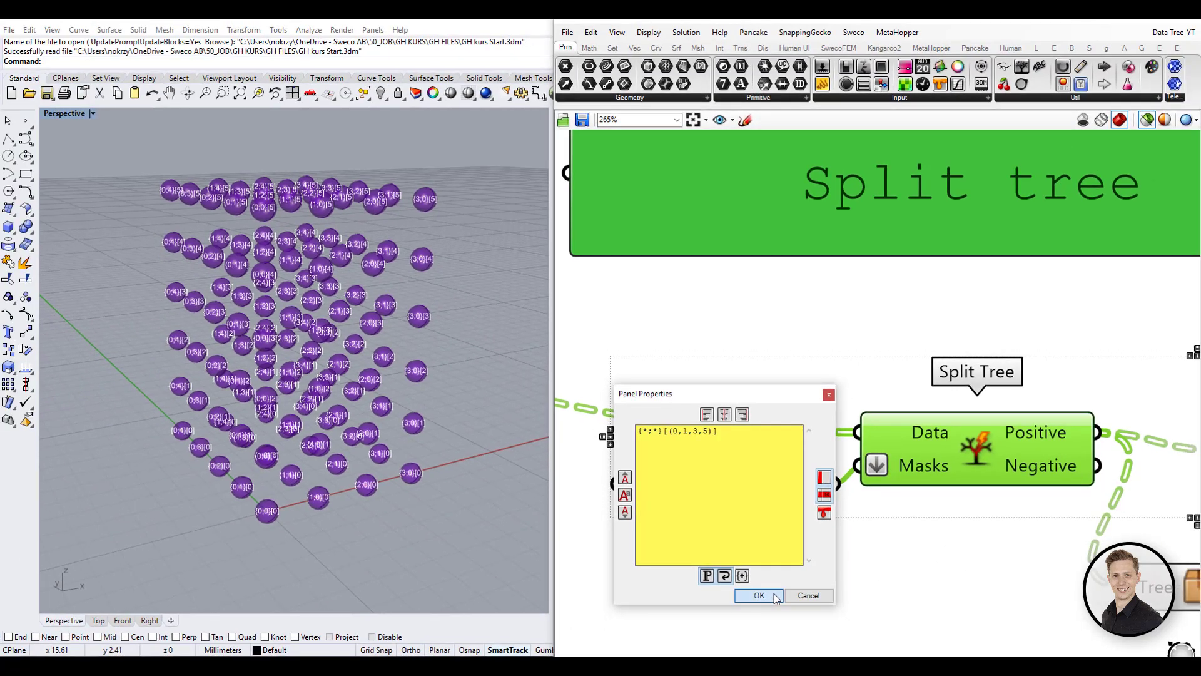
{"action": "left_click", "coordinate": [775, 597]}
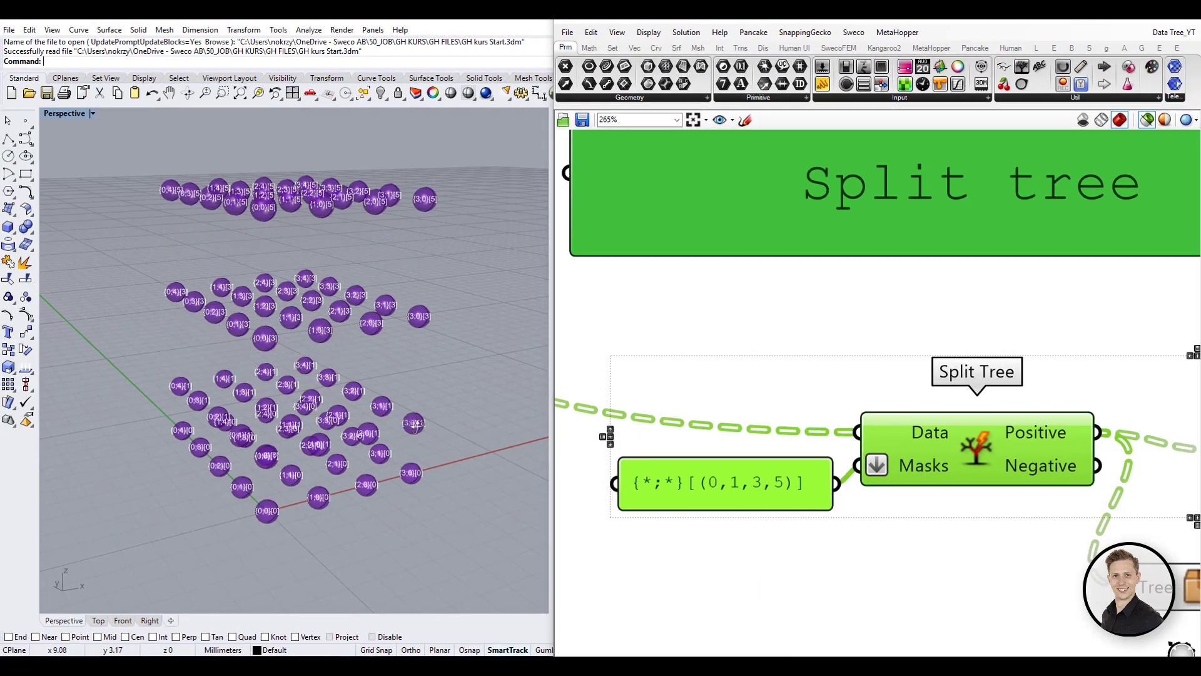
{"action": "right_click_drag", "start_coordinate": [345, 369], "coordinate": [442, 491]}
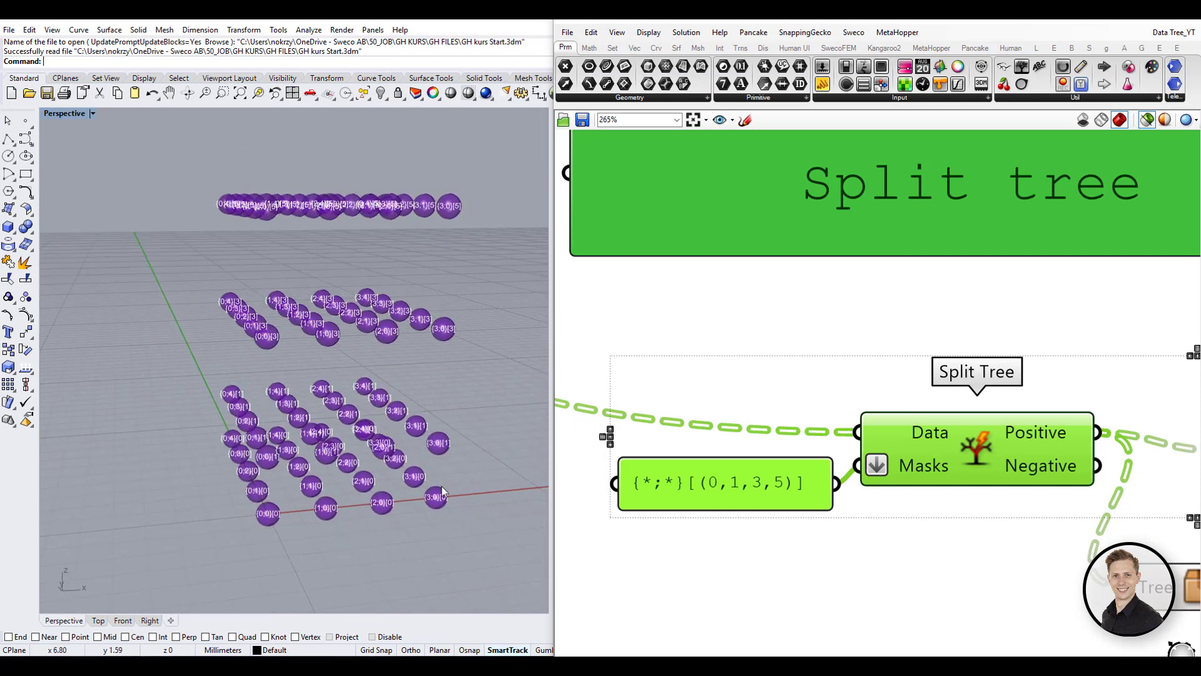
Step: Replace the item indices in the Split Tree mask with a range so it reads {*;*}[(2to5)], and inspect the spheres
{"action": "double_click", "coordinate": [753, 487]}
{"action": "left_click", "coordinate": [711, 415]}
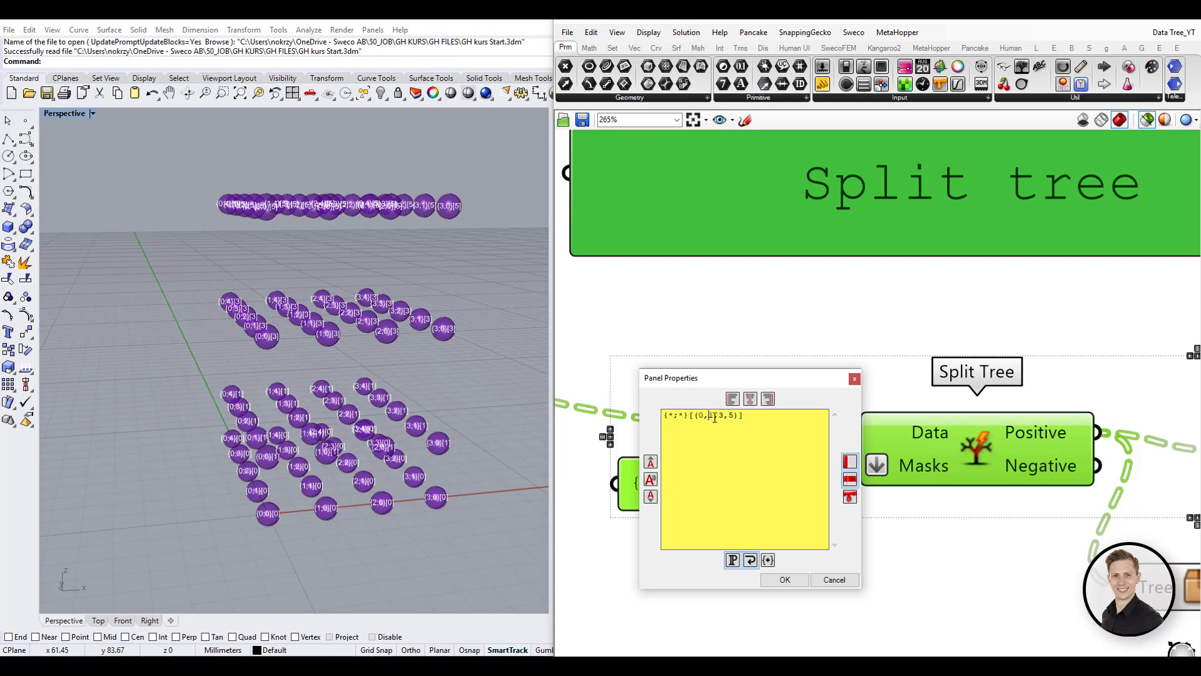
{"action": "type", "text": "2"}
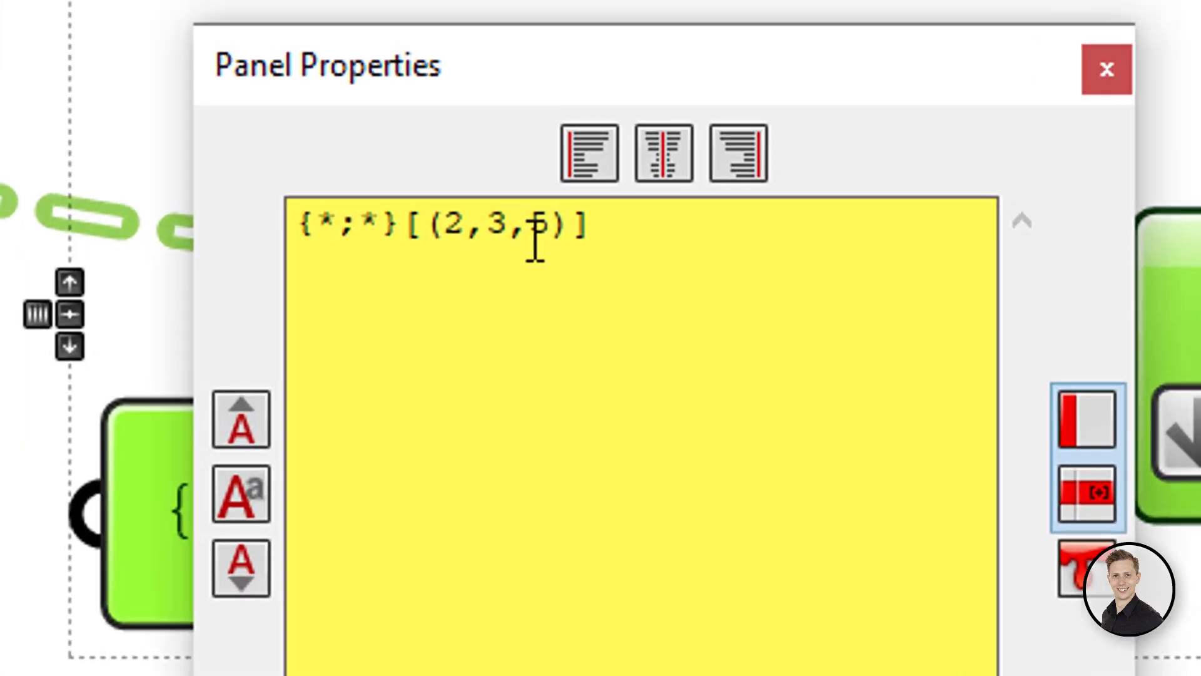
{"action": "key", "text": "Delete"}
{"action": "key", "text": "Delete"}
{"action": "key", "text": "Delete"}
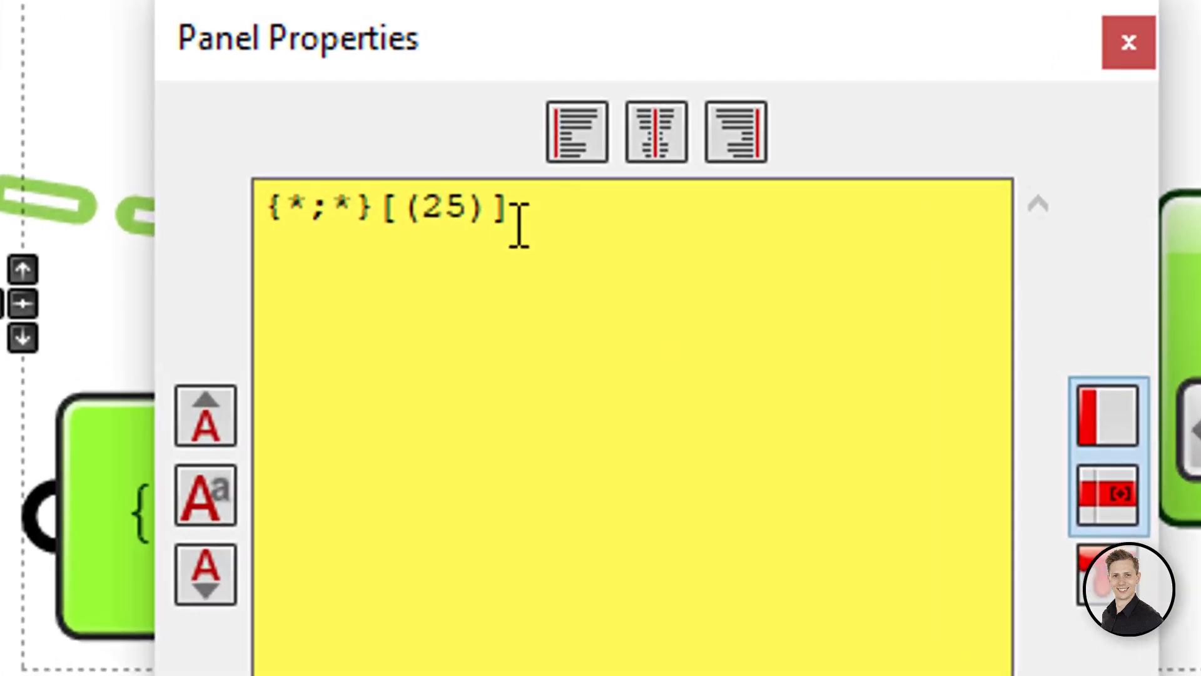
{"action": "type", "text": "to"}
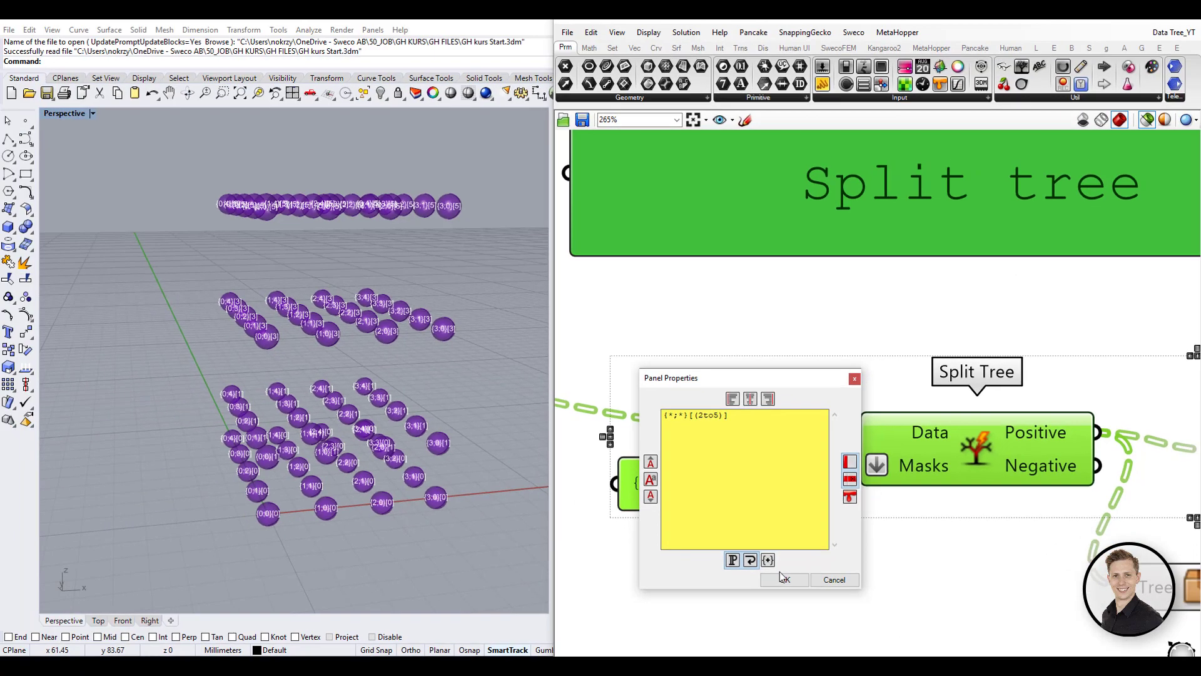
{"action": "left_click", "coordinate": [783, 578]}
{"action": "right_click_drag", "start_coordinate": [456, 374], "coordinate": [453, 305]}
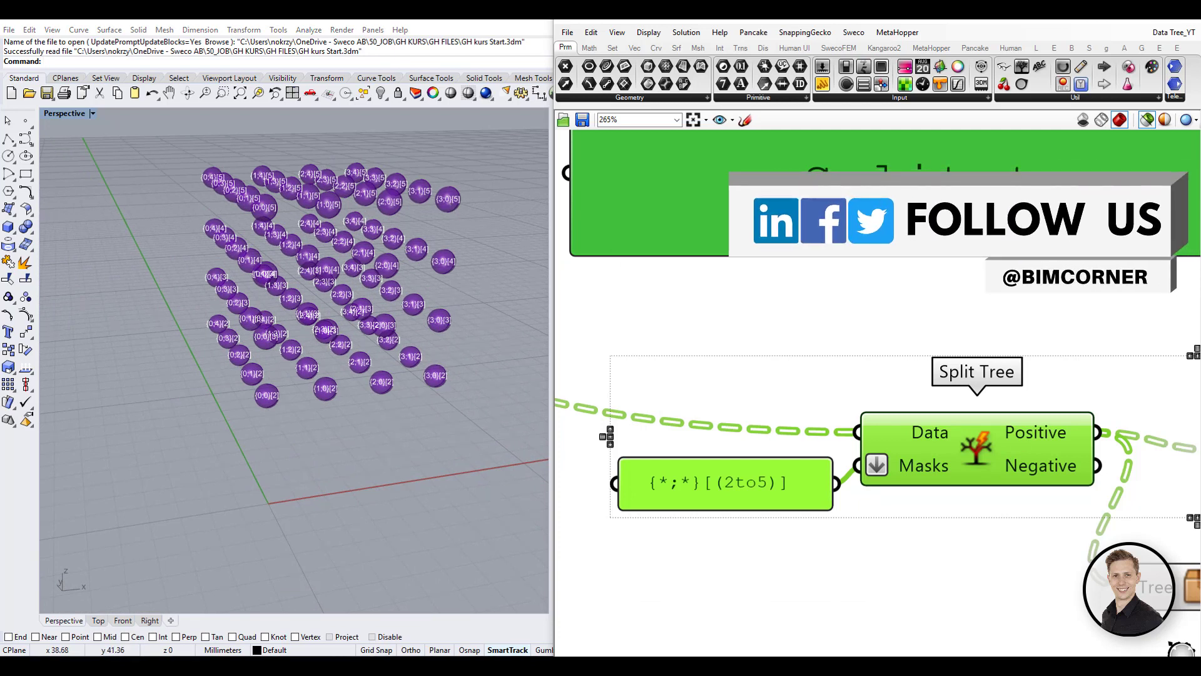
Step: Change the Split Tree mask to the every-second-item sequence {*;*}[(0,2,...)] and inspect the filtered layers
{"action": "double_click", "coordinate": [724, 485]}
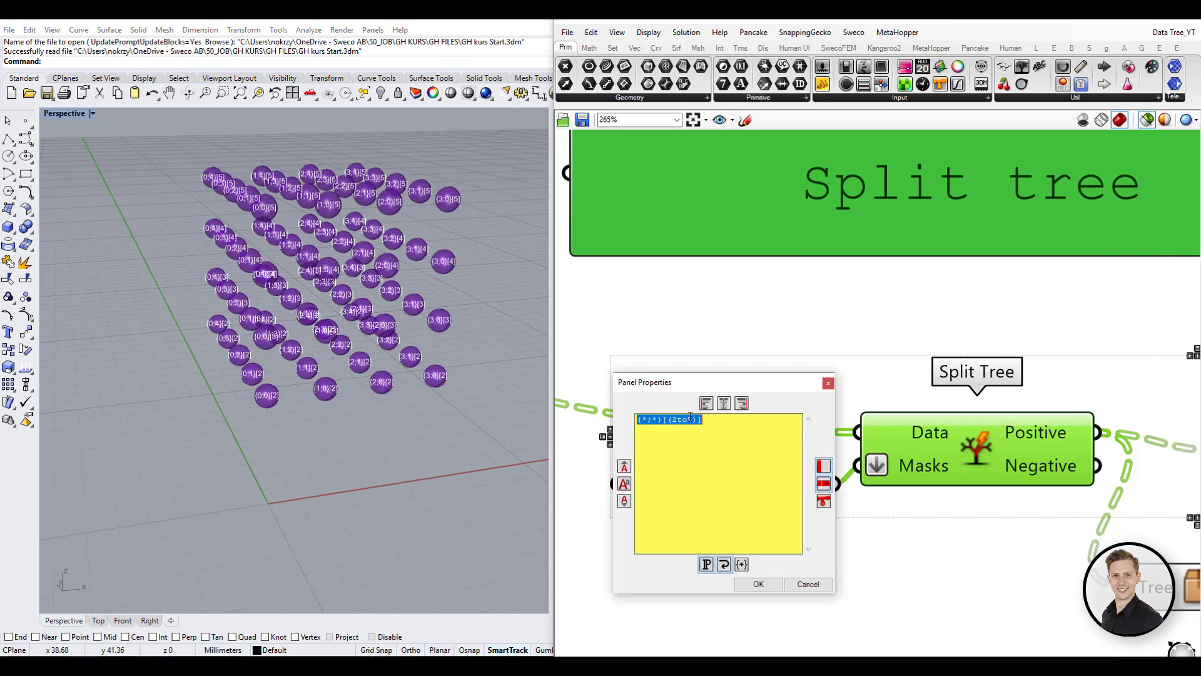
{"action": "left_click", "coordinate": [678, 419]}
{"action": "key", "text": "Delete"}
{"action": "key", "text": "Delete"}
{"action": "key", "text": "Delete"}
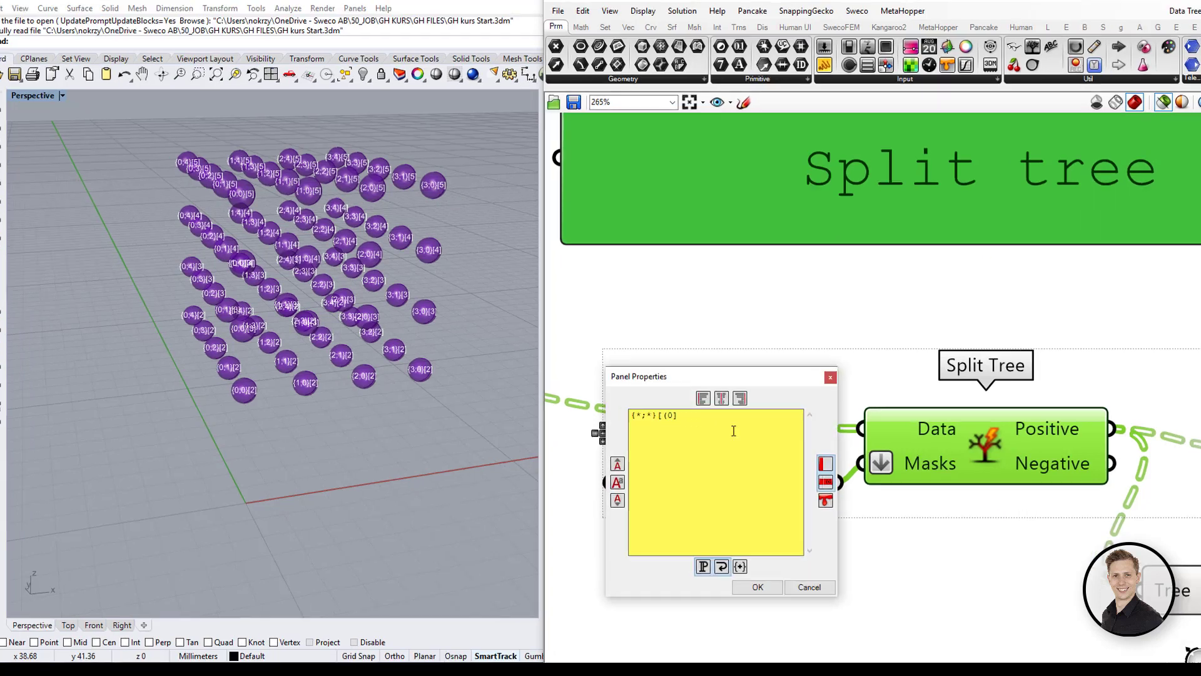
{"action": "type", "text": ",2,..."}
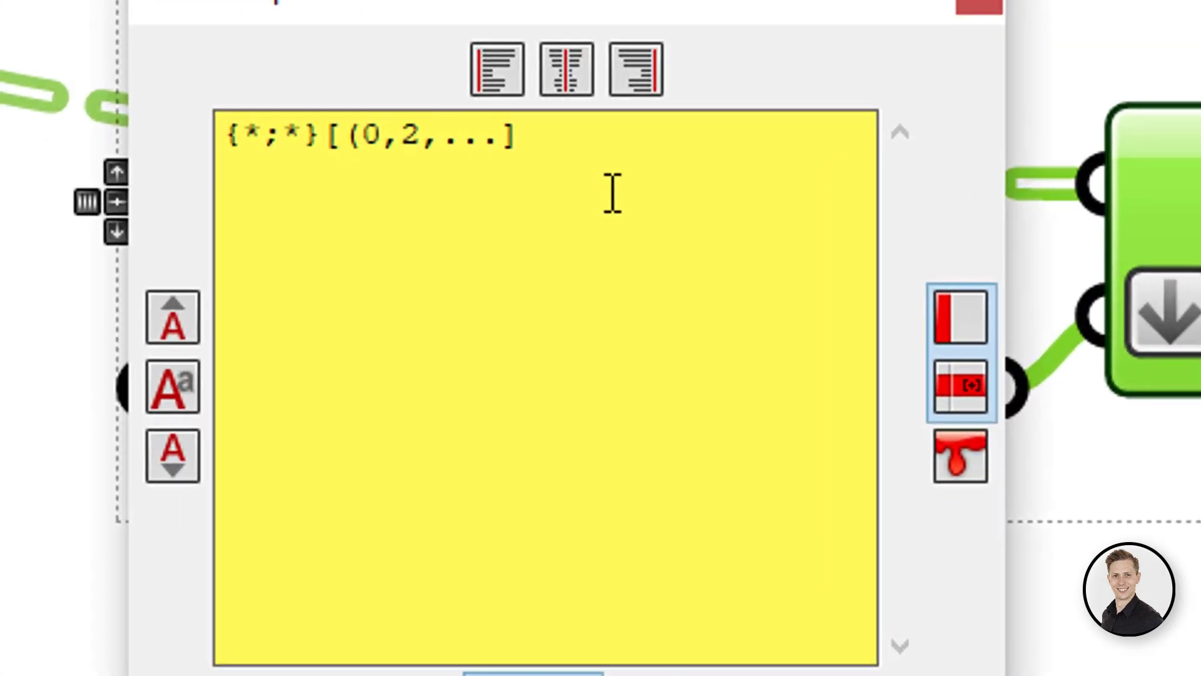
{"action": "type", "text": ")"}
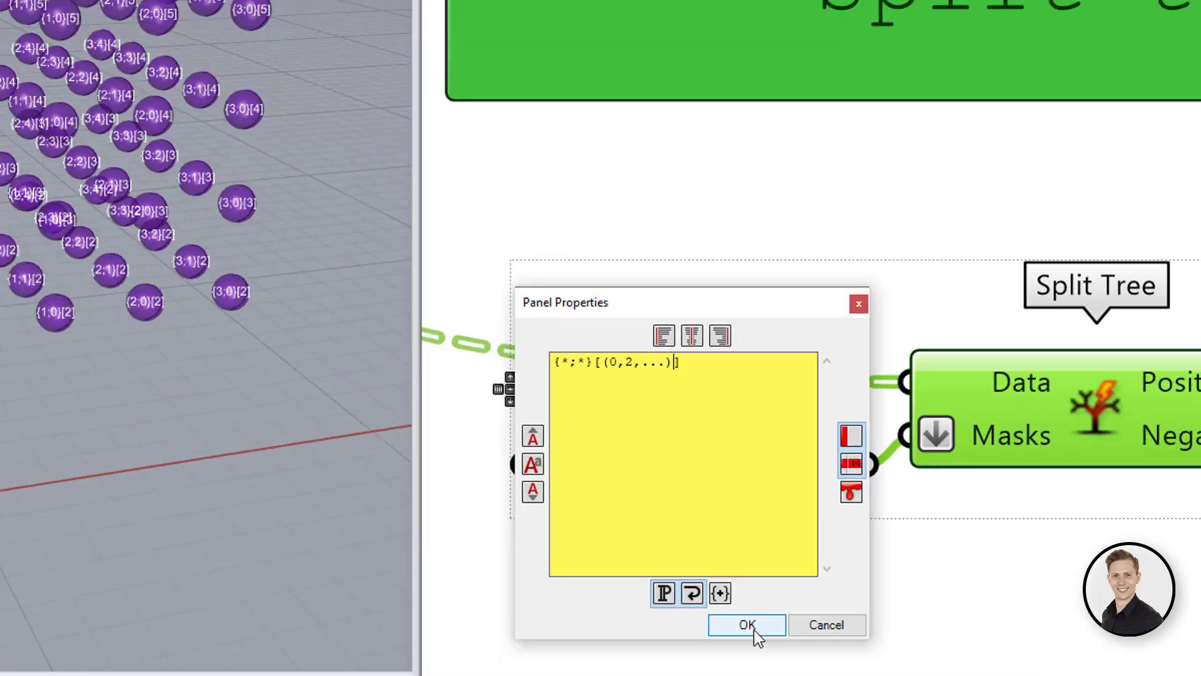
{"action": "left_click", "coordinate": [753, 625]}
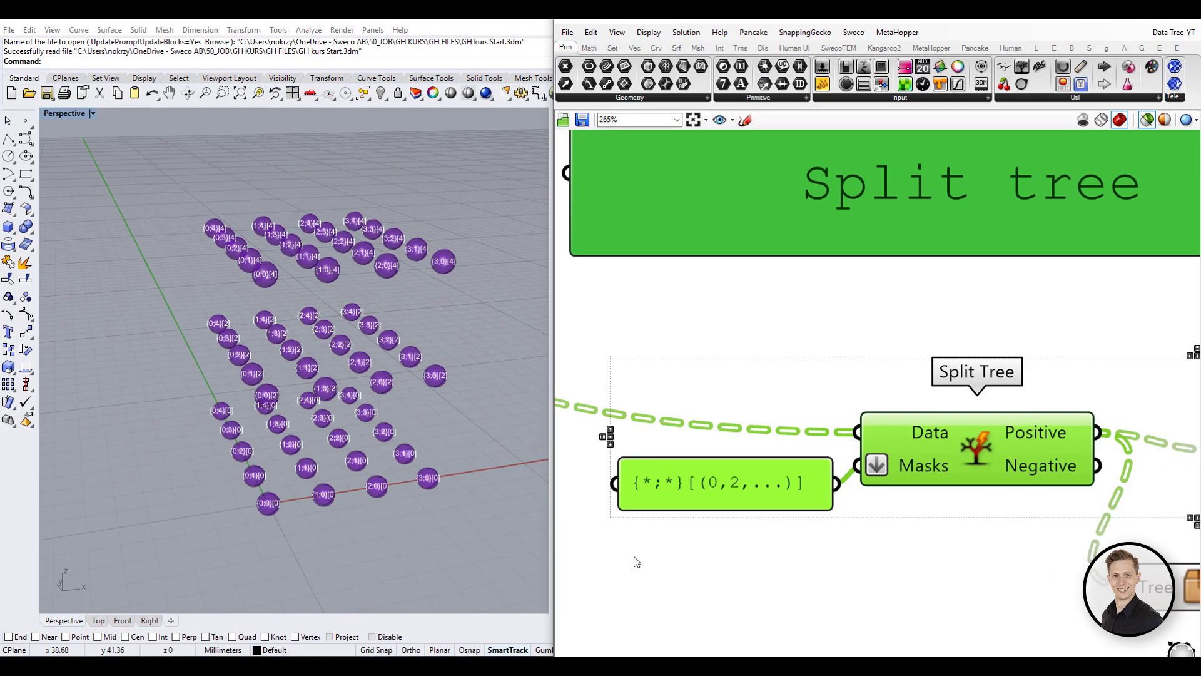
{"action": "mouse_move", "coordinate": [466, 479]}
{"action": "right_mouse_down"}
{"action": "mouse_move", "coordinate": [456, 461]}
{"action": "mouse_move", "coordinate": [470, 474]}
{"action": "right_mouse_up"}
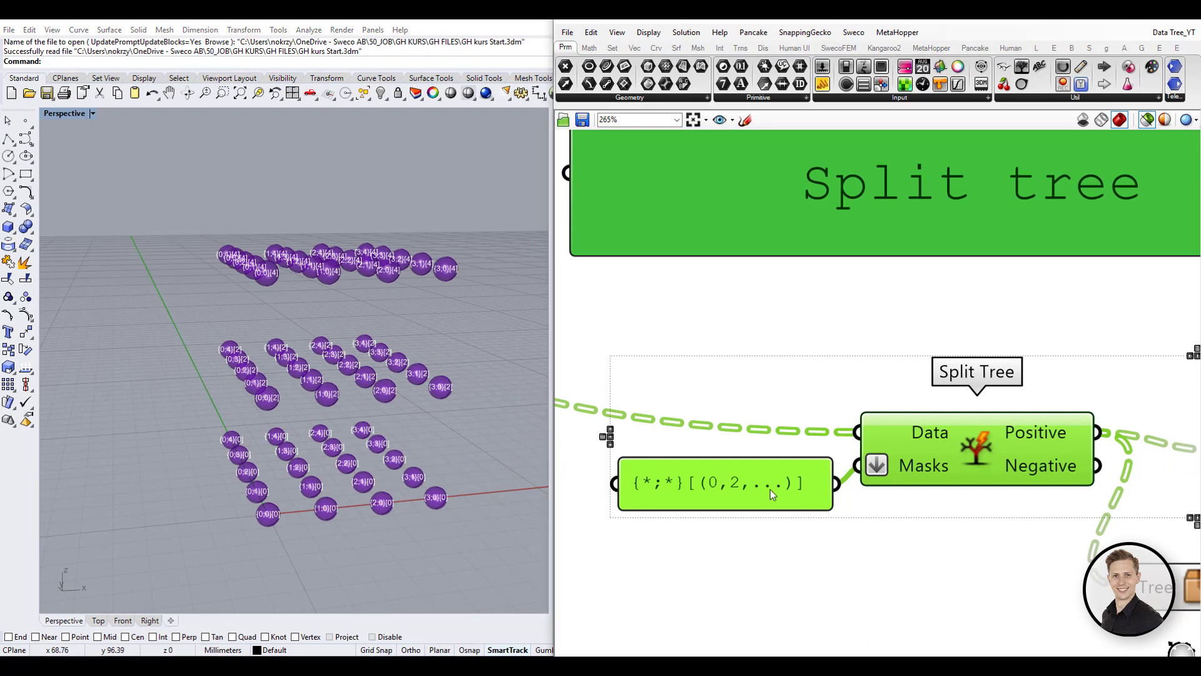
Step: Change the mask to the bounded sequence {*;*}[(0,1,...,4)], inspect the filtered spheres, and widen the mask panel
{"action": "double_click", "coordinate": [752, 478]}
{"action": "left_click", "coordinate": [713, 410]}
{"action": "key", "text": "BackSpace"}
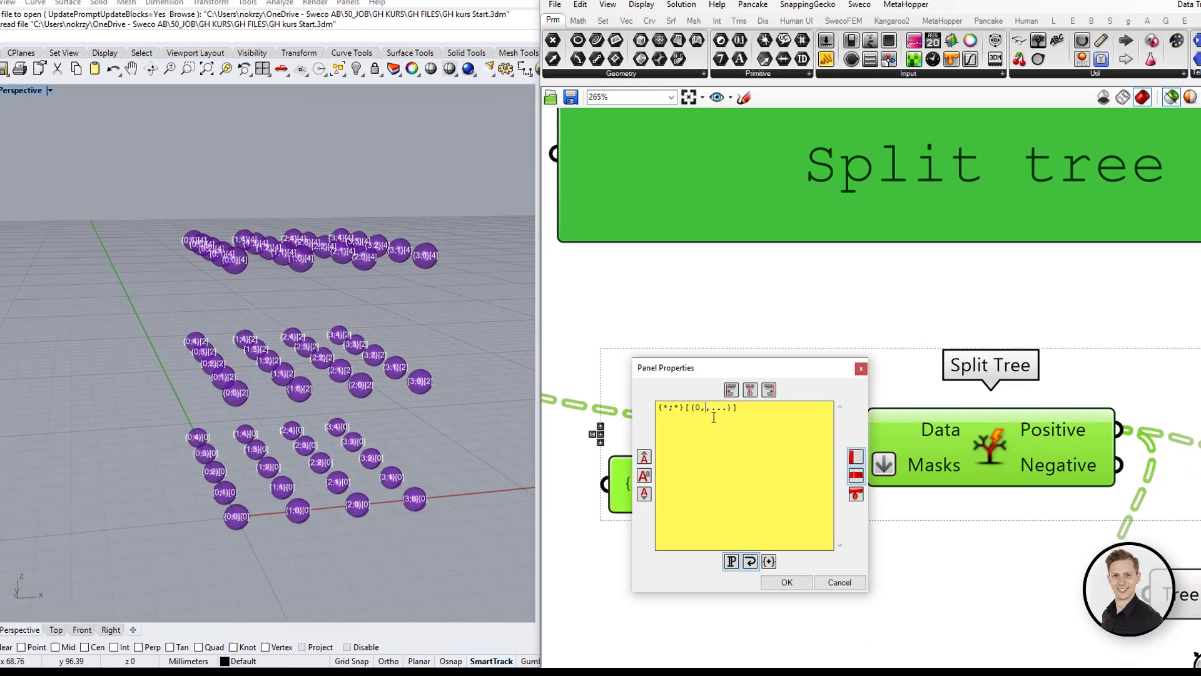
{"action": "type", "text": "1,"}
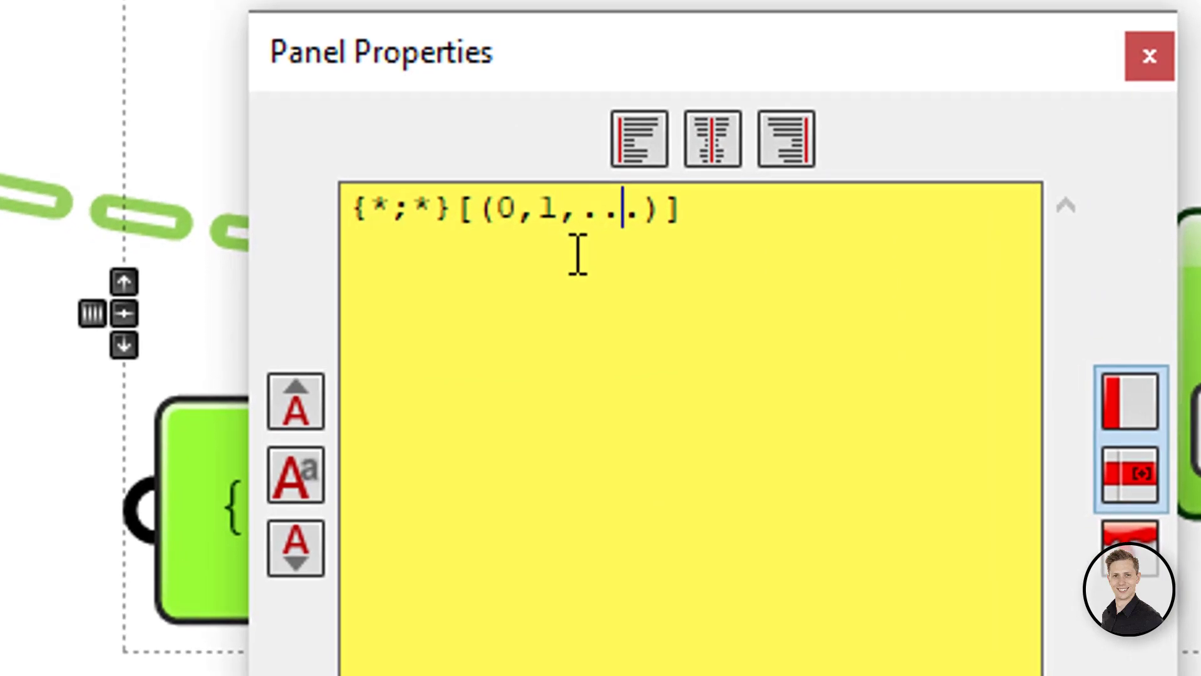
{"action": "key", "text": "Right"}
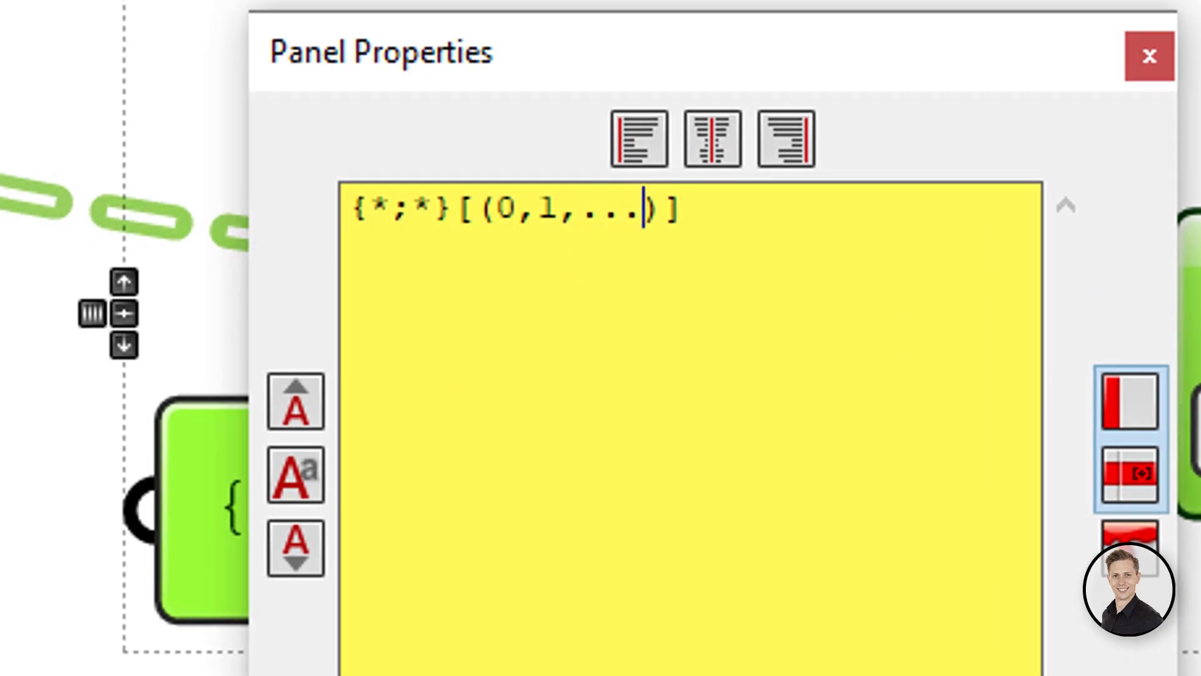
{"action": "type", "text": ","}
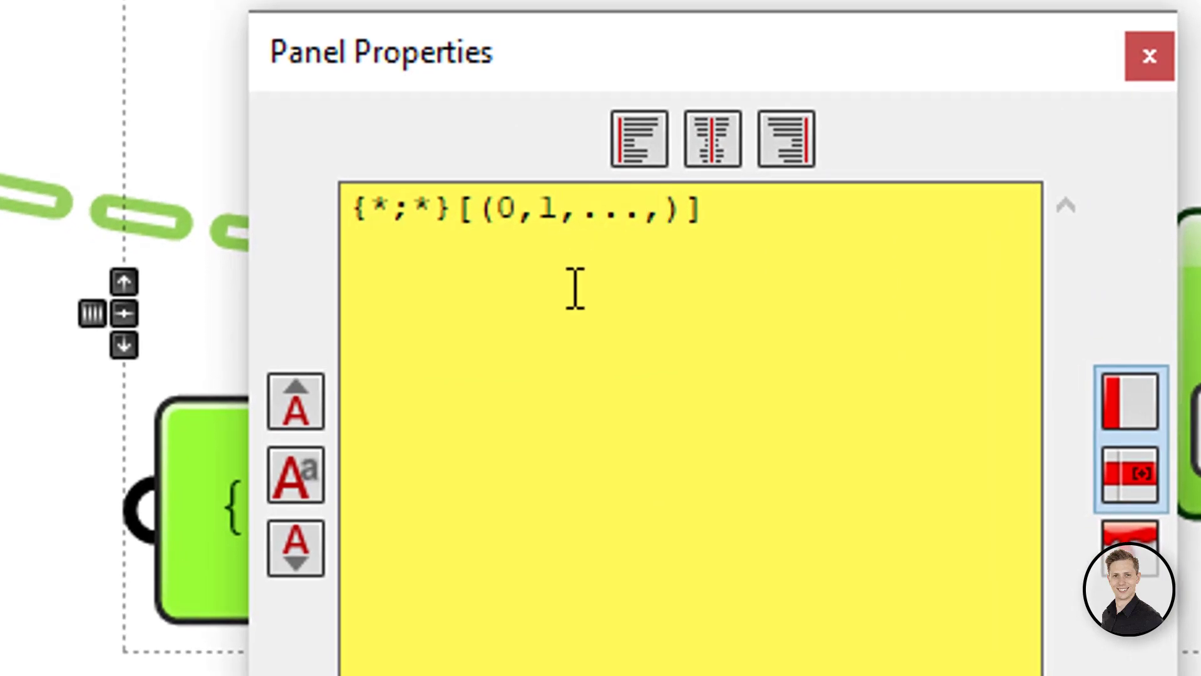
{"action": "type", "text": "4"}
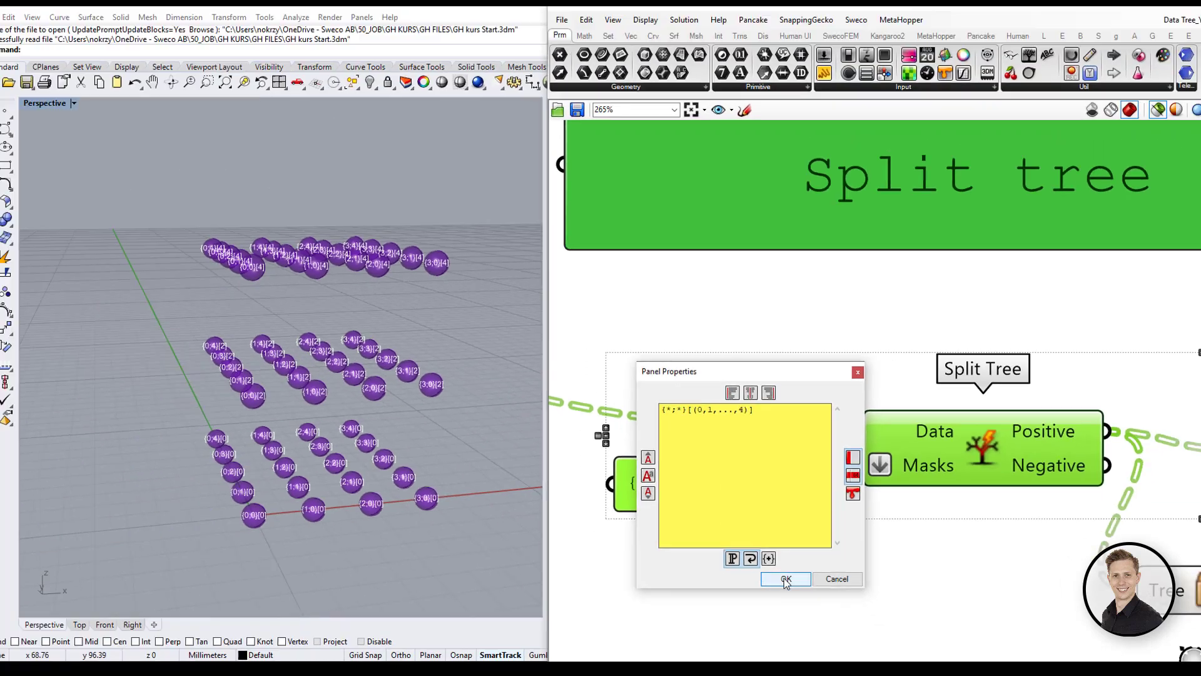
{"action": "left_click", "coordinate": [786, 579]}
{"action": "right_click_drag", "start_coordinate": [542, 450], "coordinate": [519, 441]}
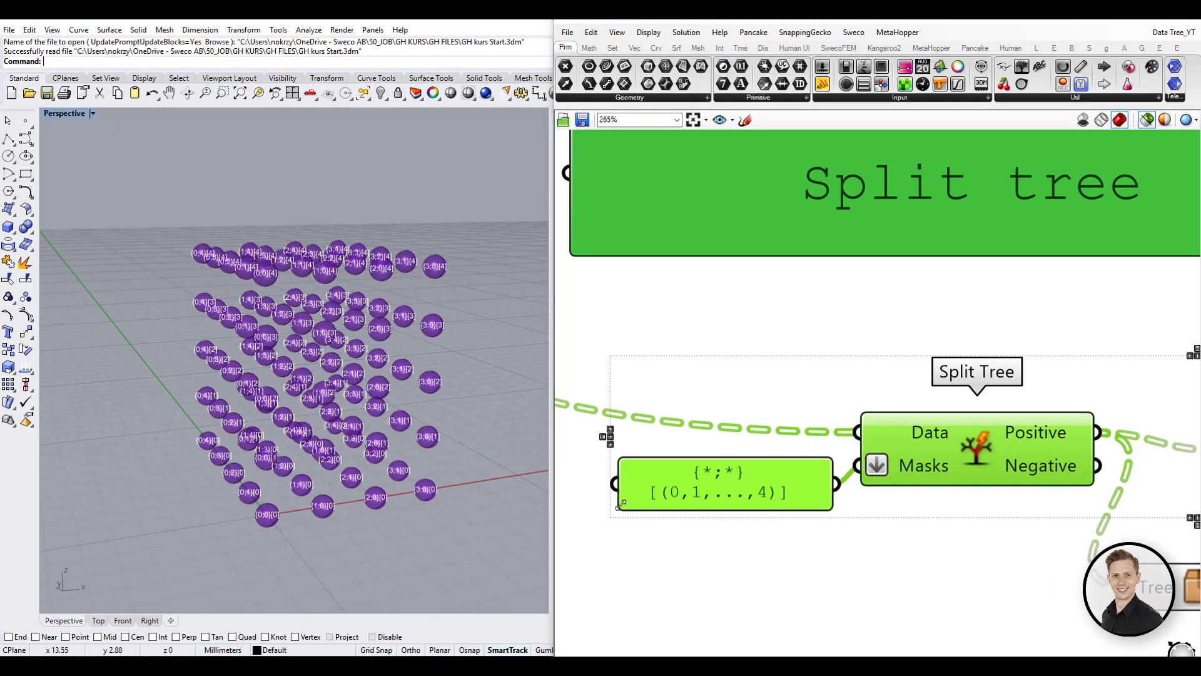
{"action": "left_click_drag", "start_coordinate": [618, 508], "coordinate": [595, 502]}
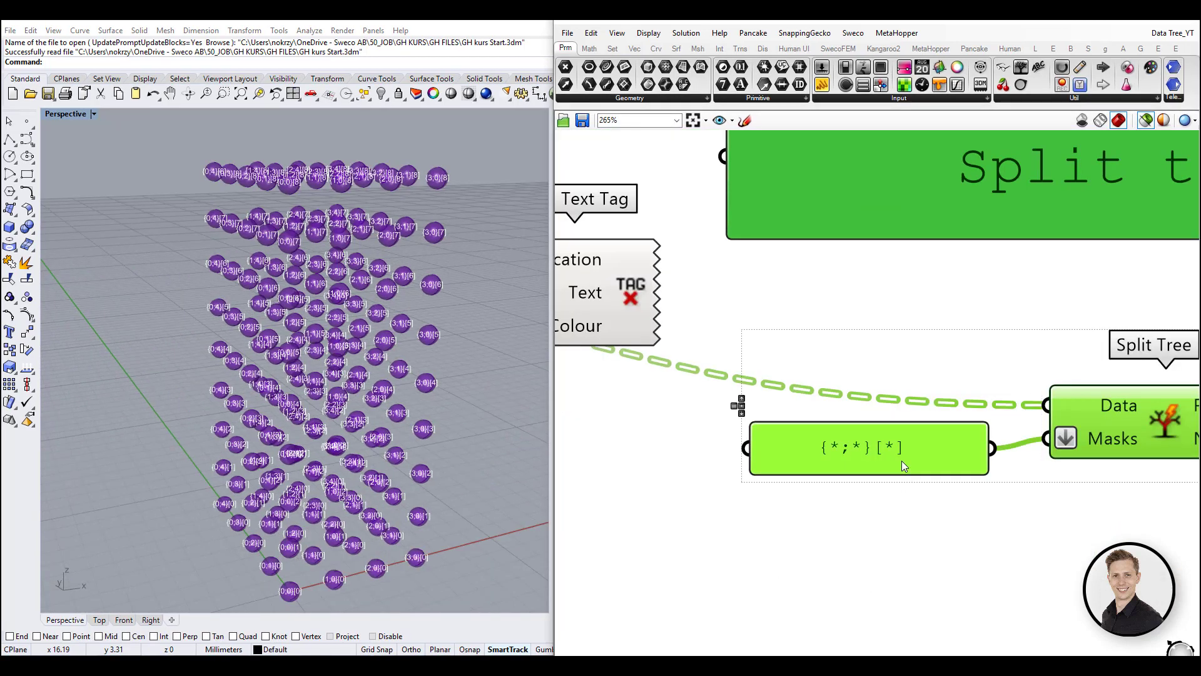
Step: Combine two item index sets in the Split Tree mask as {*;*}[(0,1)or(5,6,8)] and inspect the filtered sphere layers
{"action": "double_click", "coordinate": [902, 460]}
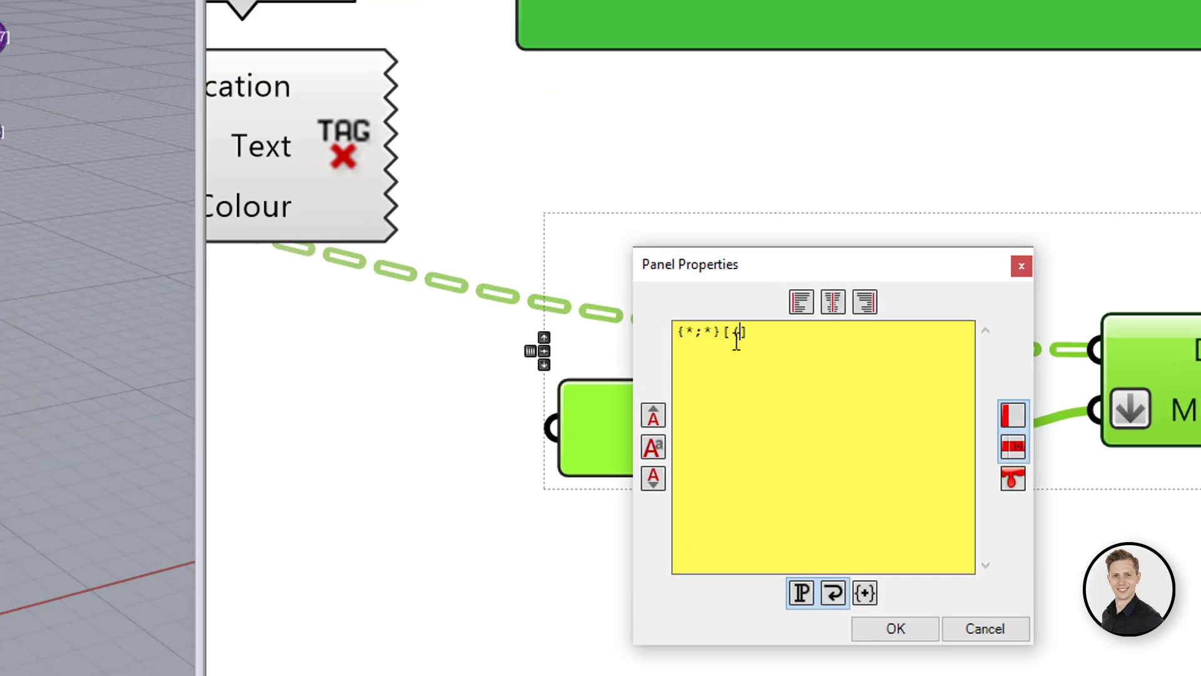
{"action": "type", "text": "(0,1)or("}
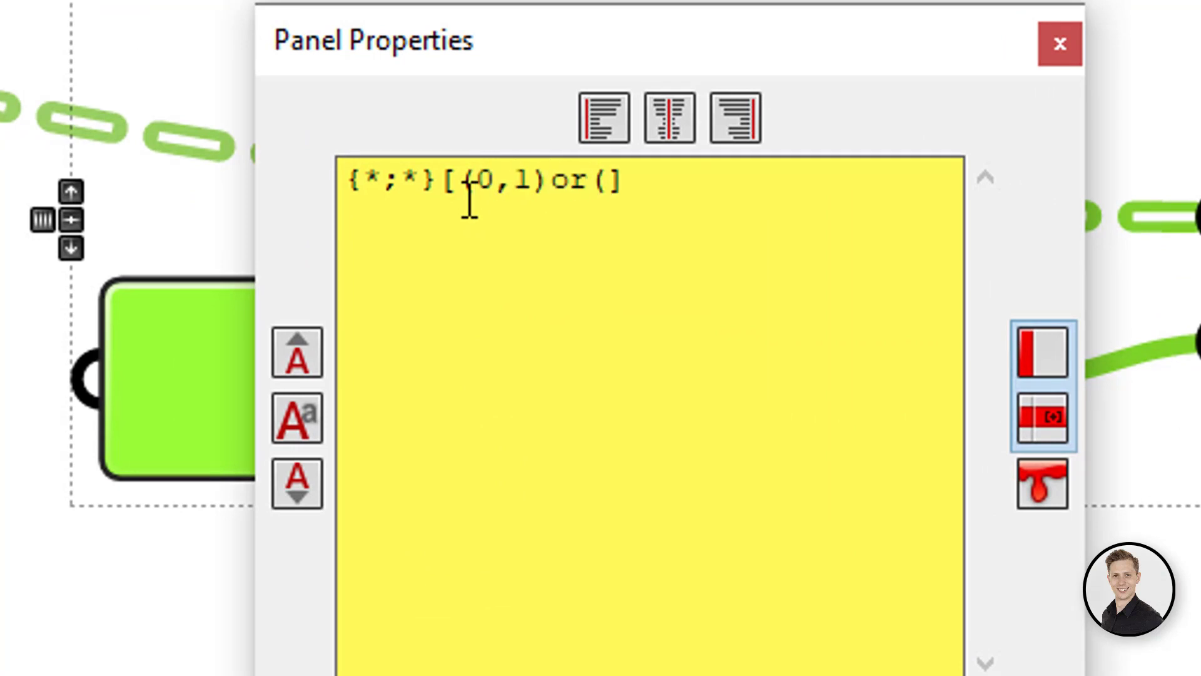
{"action": "type", "text": "5,6,8"}
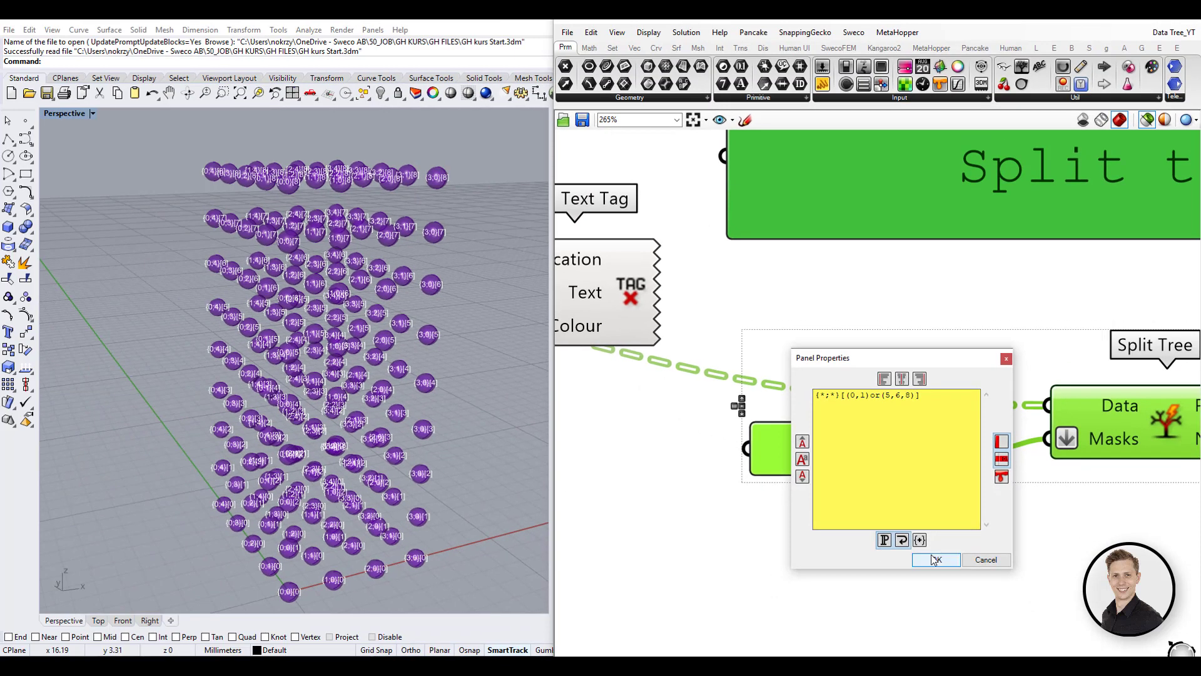
{"action": "left_click", "coordinate": [934, 559]}
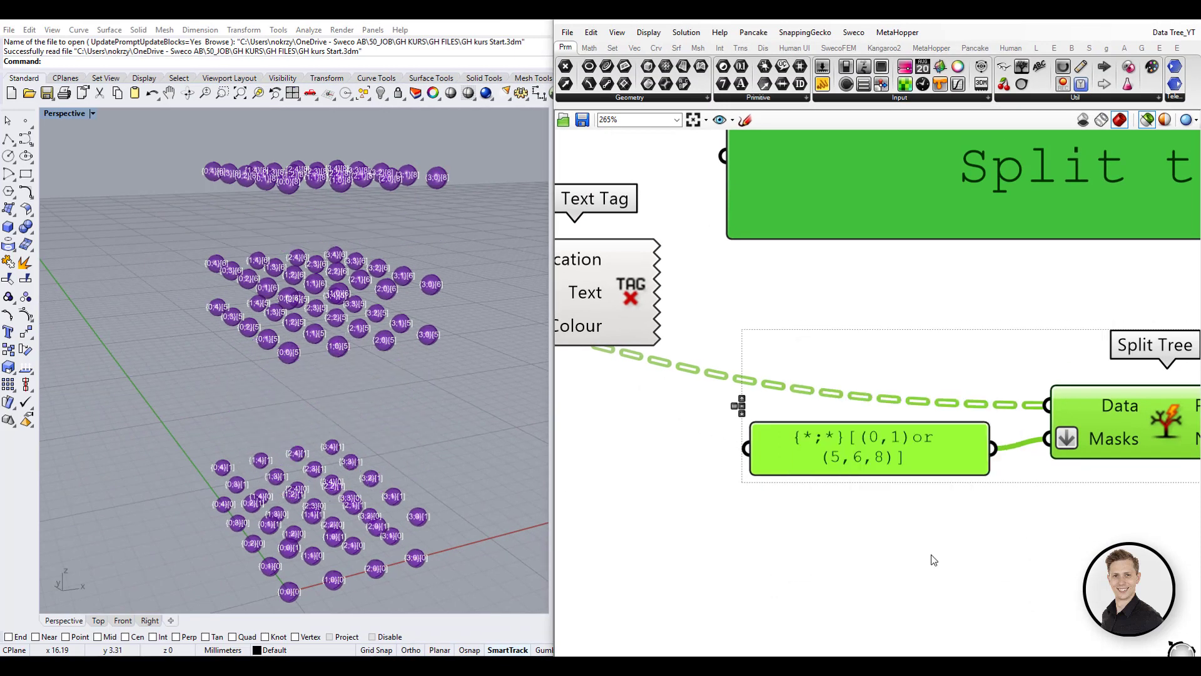
{"action": "scroll", "coordinate": [934, 558], "scroll_direction": "down", "scroll_amount": 3}
{"action": "right_click_drag", "start_coordinate": [934, 558], "coordinate": [746, 559]}
{"action": "right_click_drag", "start_coordinate": [395, 434], "coordinate": [361, 424]}
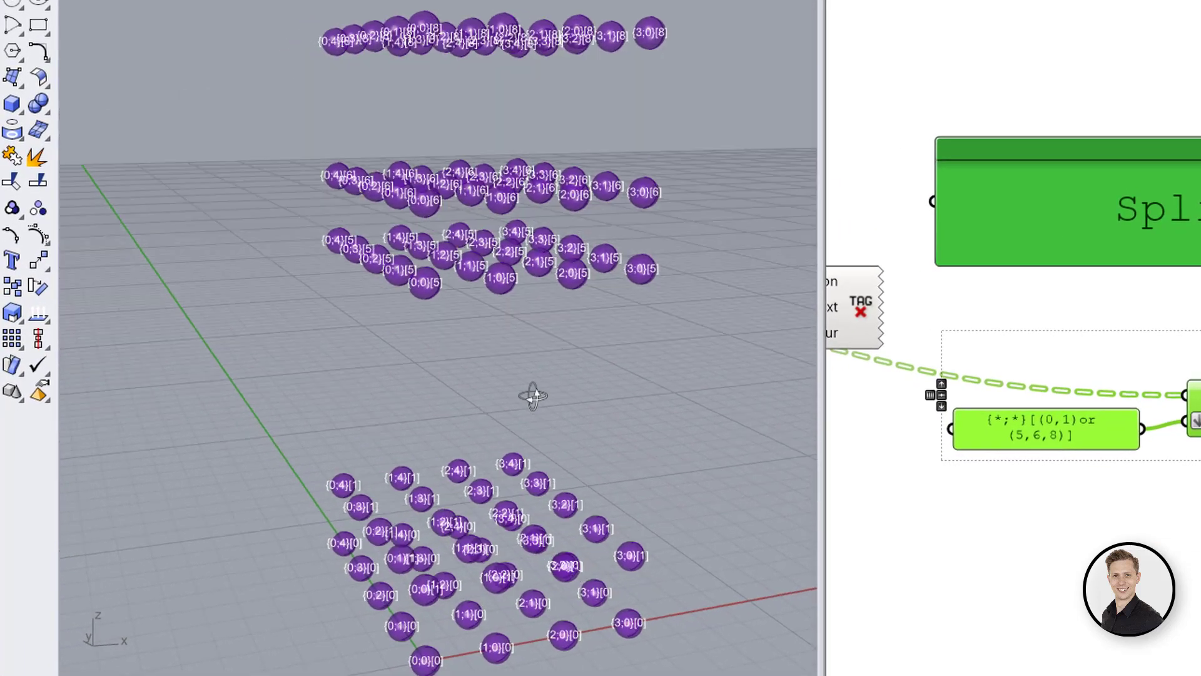
{"action": "right_click_drag", "start_coordinate": [533, 396], "coordinate": [645, 625]}
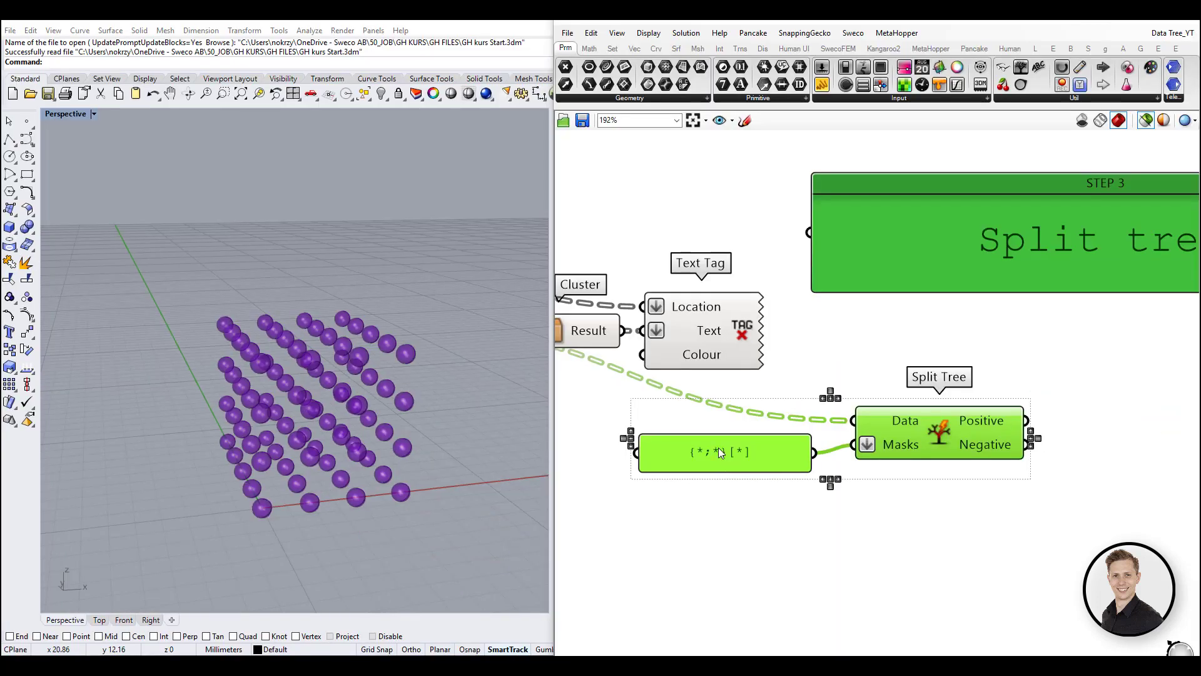
Step: Set the mask to {*;(0,2,...)}[*] so that Split Tree filters every second branch of the sphere grid
{"action": "double_click", "coordinate": [663, 447]}
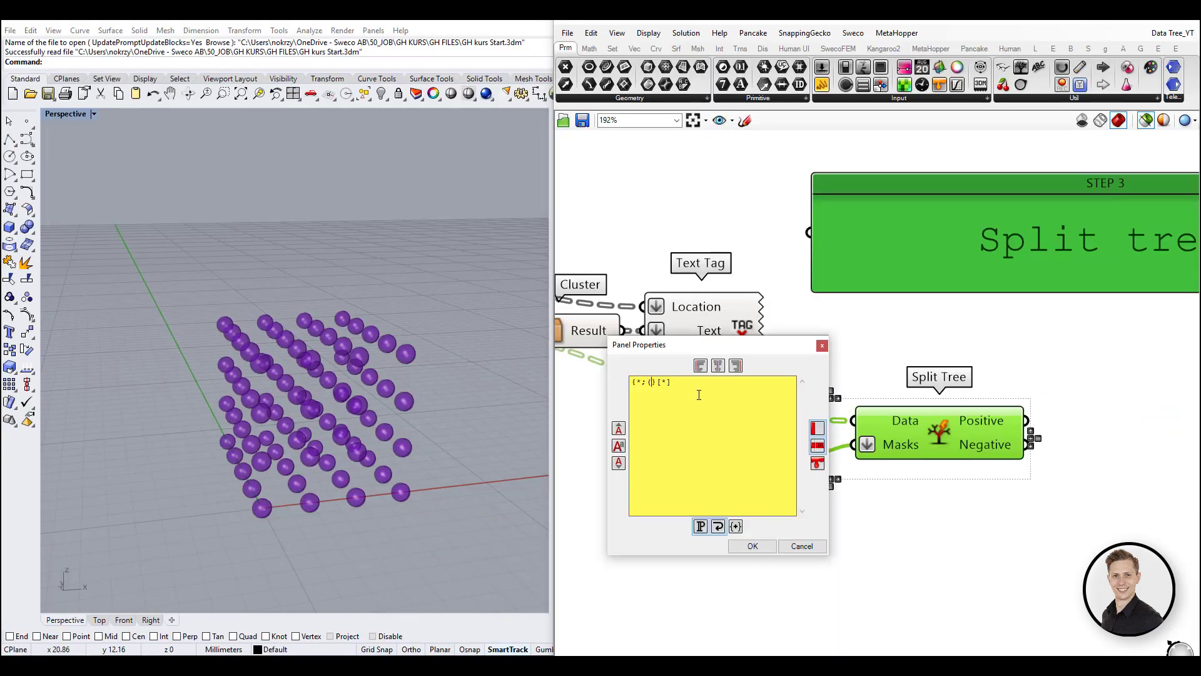
{"action": "type", "text": "2,..."}
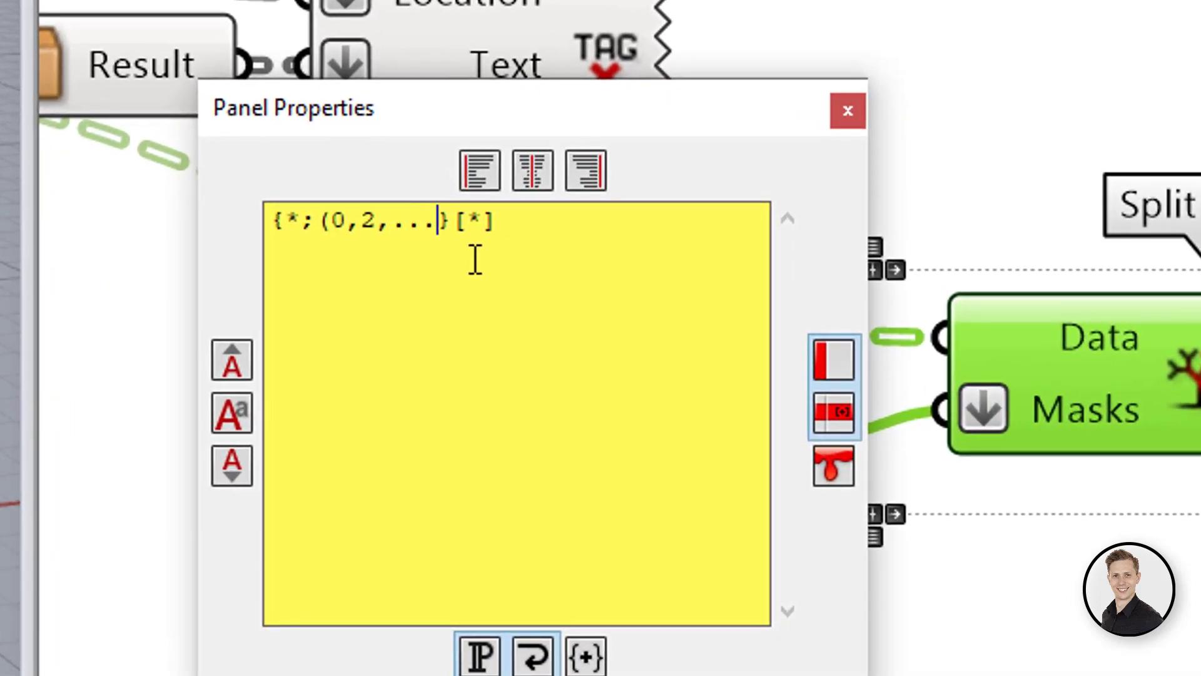
{"action": "type", "text": ")"}
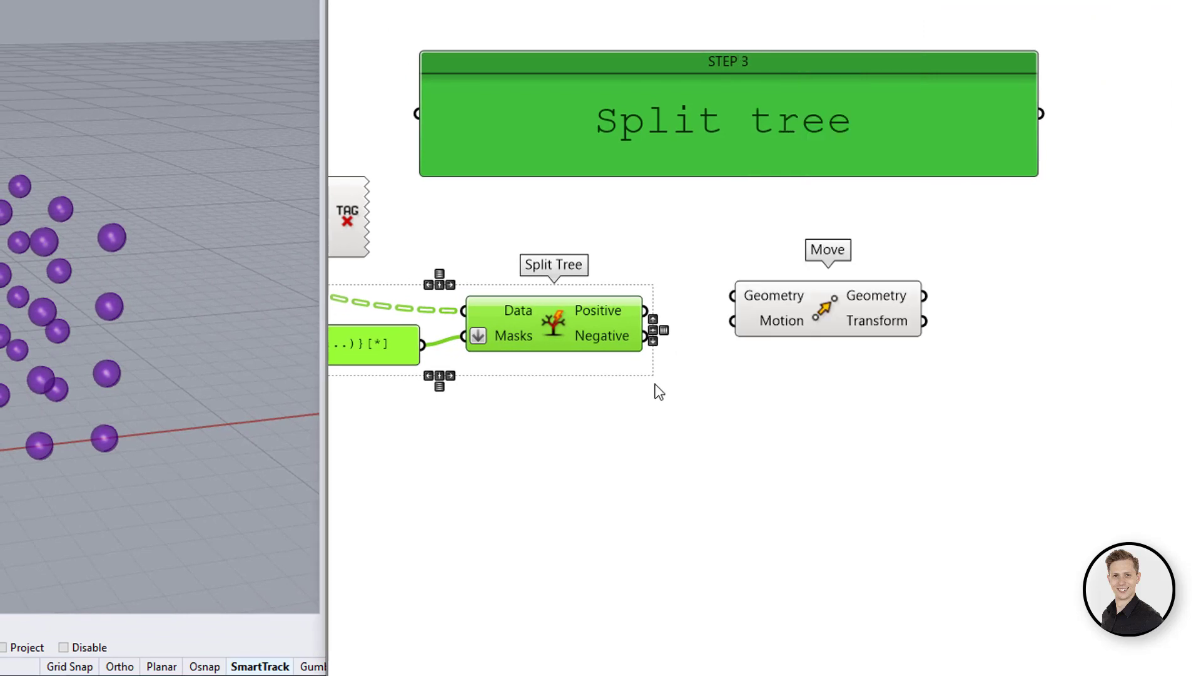
Step: Add a Unit Z vector as the Move component's motion and feed Split Tree's Positive output into its geometry input
{"action": "double_click", "coordinate": [808, 315]}
{"action": "type", "text": "z"}
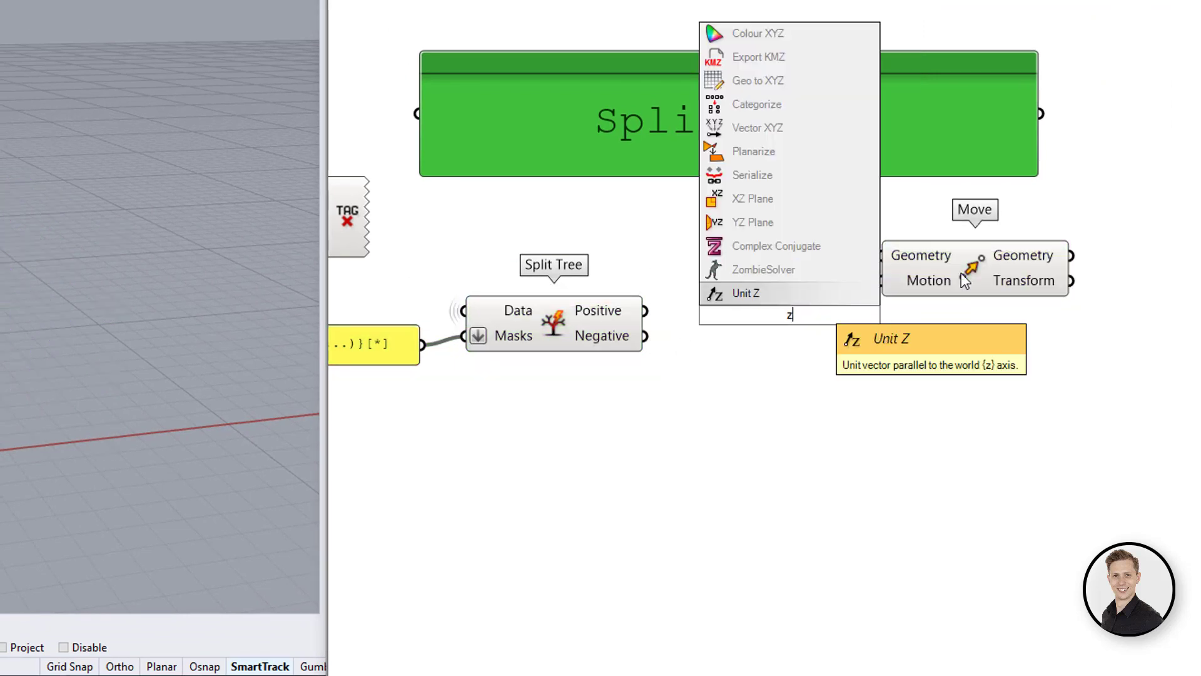
{"action": "key", "text": "Return"}
{"action": "left_click_drag", "start_coordinate": [639, 321], "coordinate": [936, 255]}
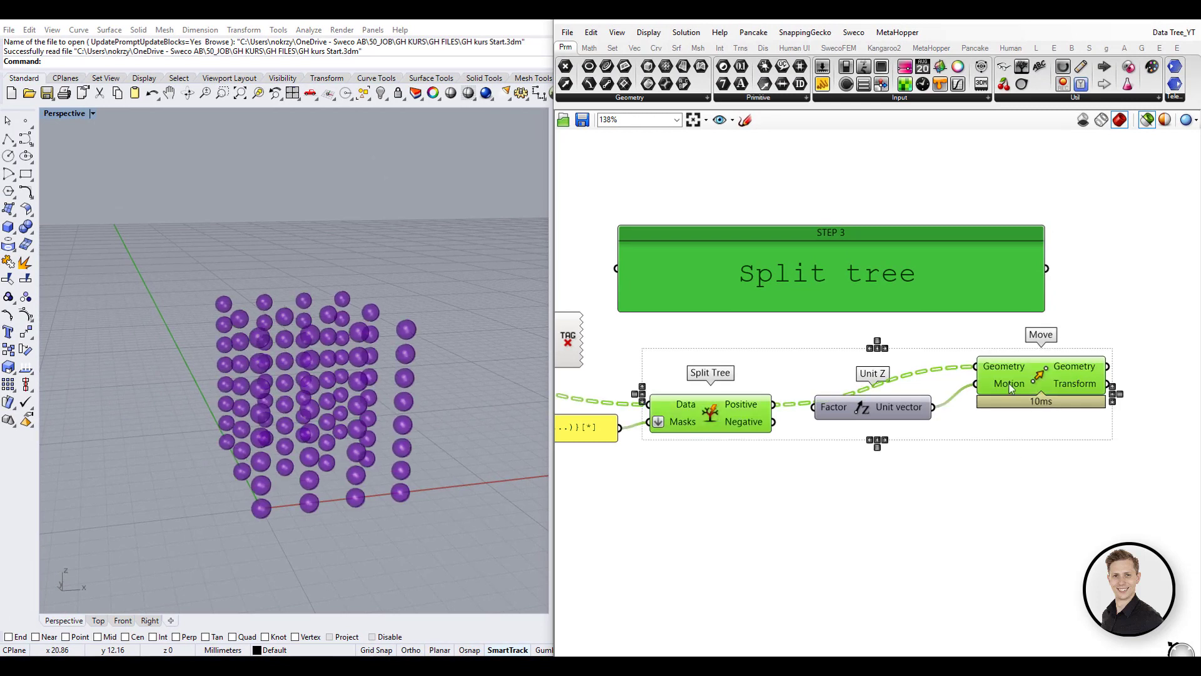
Step: Merge the moved geometry with Split Tree's Negative output and inspect the combined spheres and their tree structure
{"action": "scroll", "coordinate": [981, 442], "scroll_direction": "down", "scroll_amount": 2}
{"action": "double_click", "coordinate": [982, 441]}
{"action": "type", "text": "merg"}
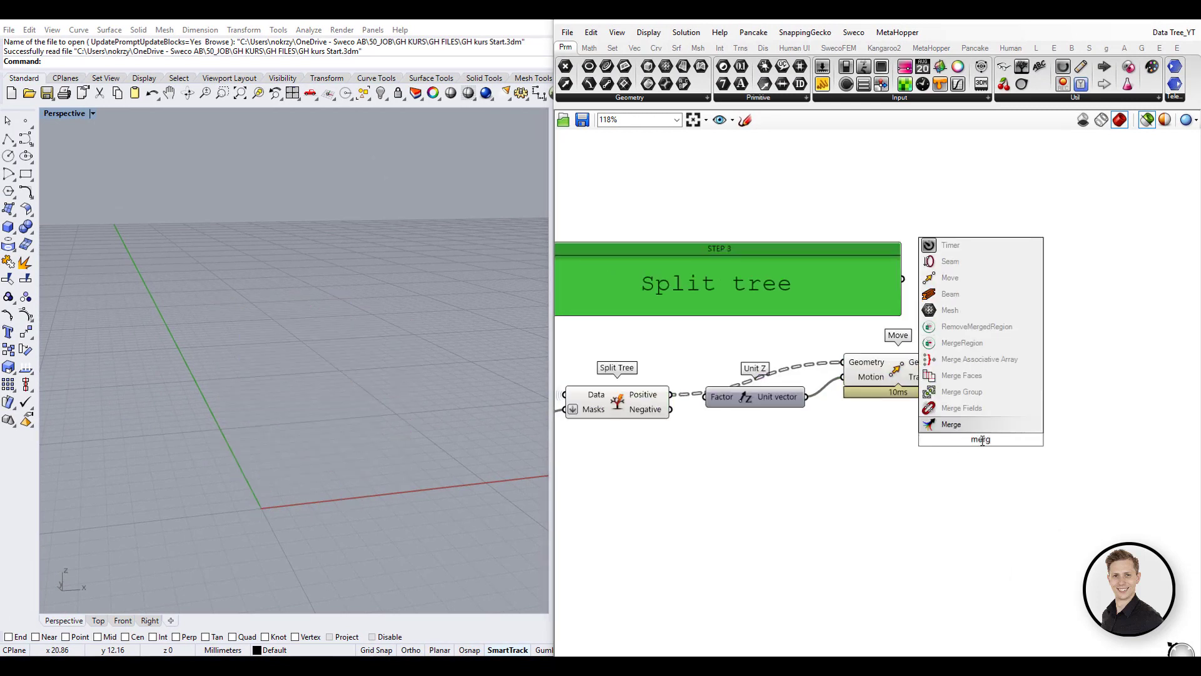
{"action": "key", "text": "Return"}
{"action": "left_click_drag", "start_coordinate": [954, 362], "coordinate": [977, 415]}
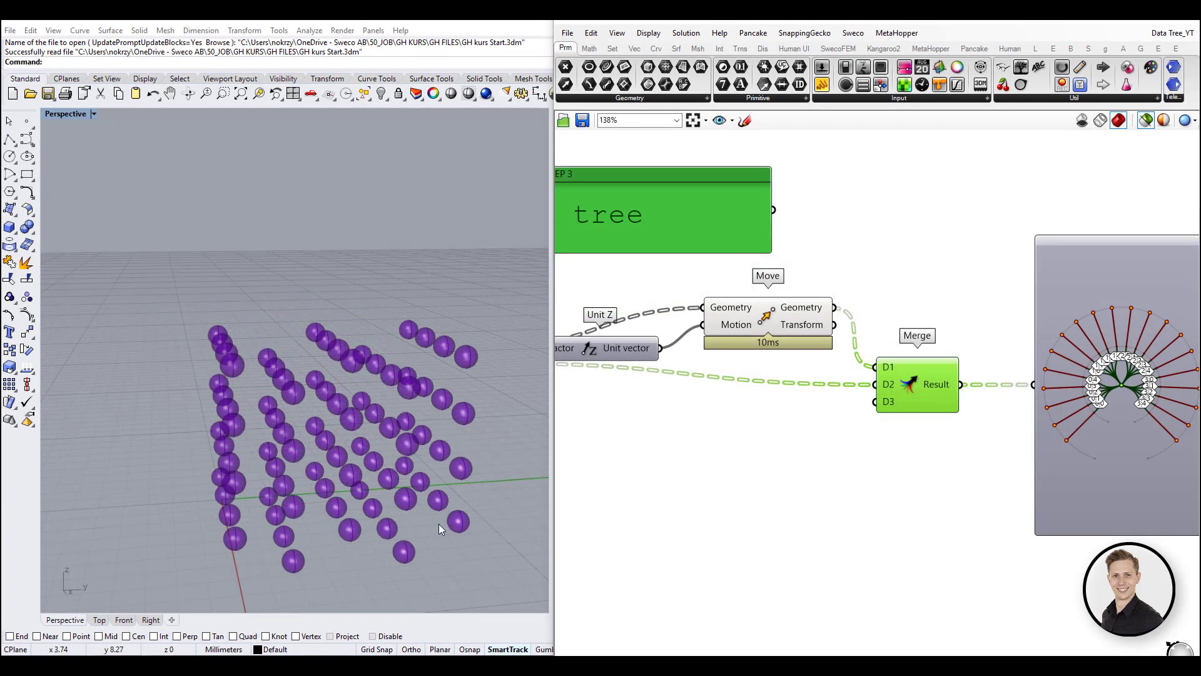
{"action": "right_click_drag", "start_coordinate": [438, 524], "coordinate": [391, 483]}
{"action": "double_click", "coordinate": [1150, 395]}
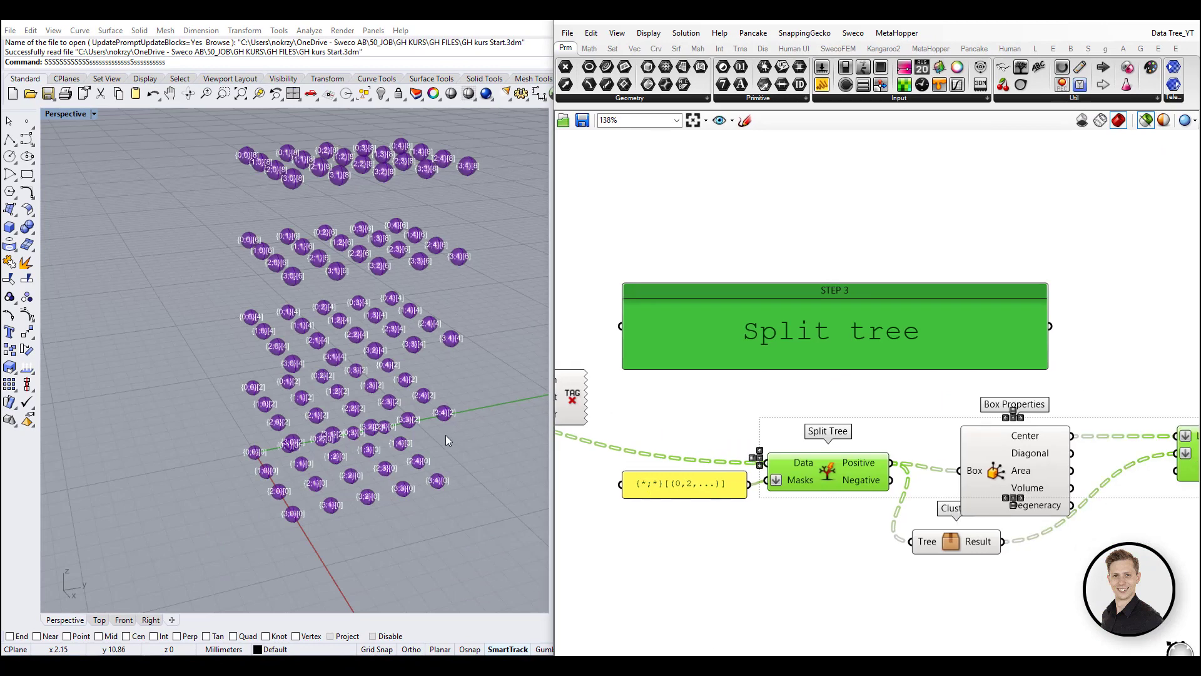
Step: Flatten Split Tree's Data input to compare the sphere paths under the mask {*;*}[(0,2,...)], and remove the flatten again
{"action": "right_click_drag", "start_coordinate": [446, 441], "coordinate": [449, 428]}
{"action": "scroll", "coordinate": [728, 513], "scroll_direction": "up", "scroll_amount": 1}
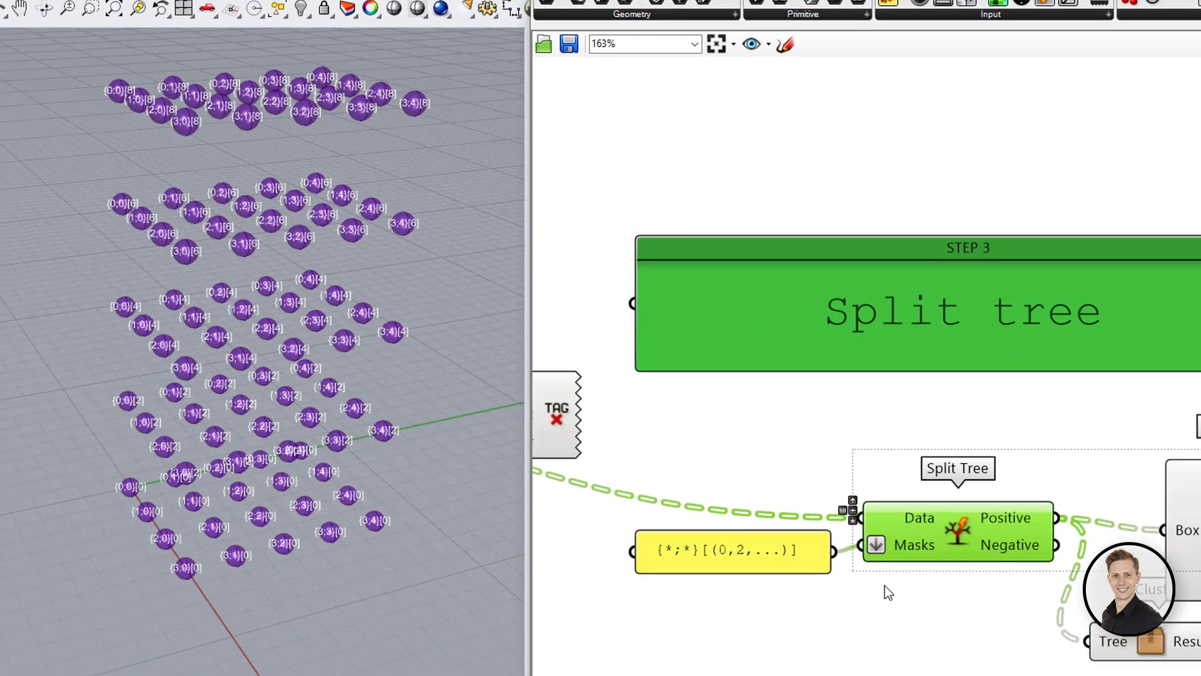
{"action": "right_click", "coordinate": [796, 462]}
{"action": "left_click", "coordinate": [964, 572]}
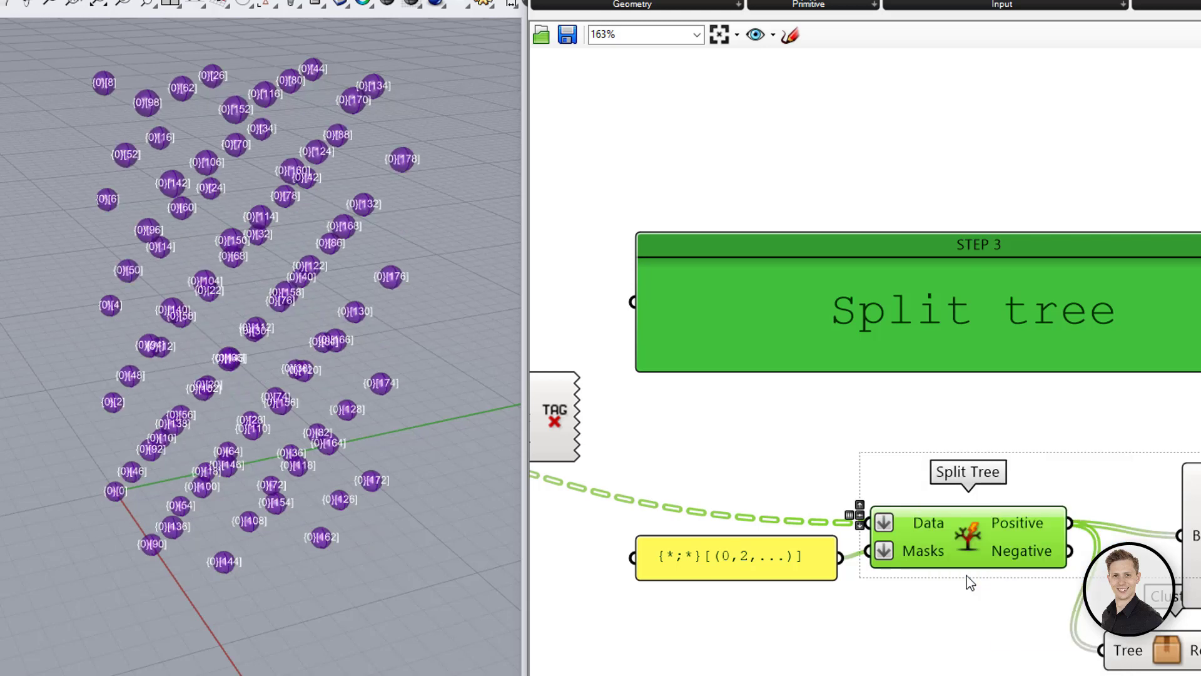
{"action": "right_click", "coordinate": [913, 524]}
{"action": "left_click", "coordinate": [957, 572]}
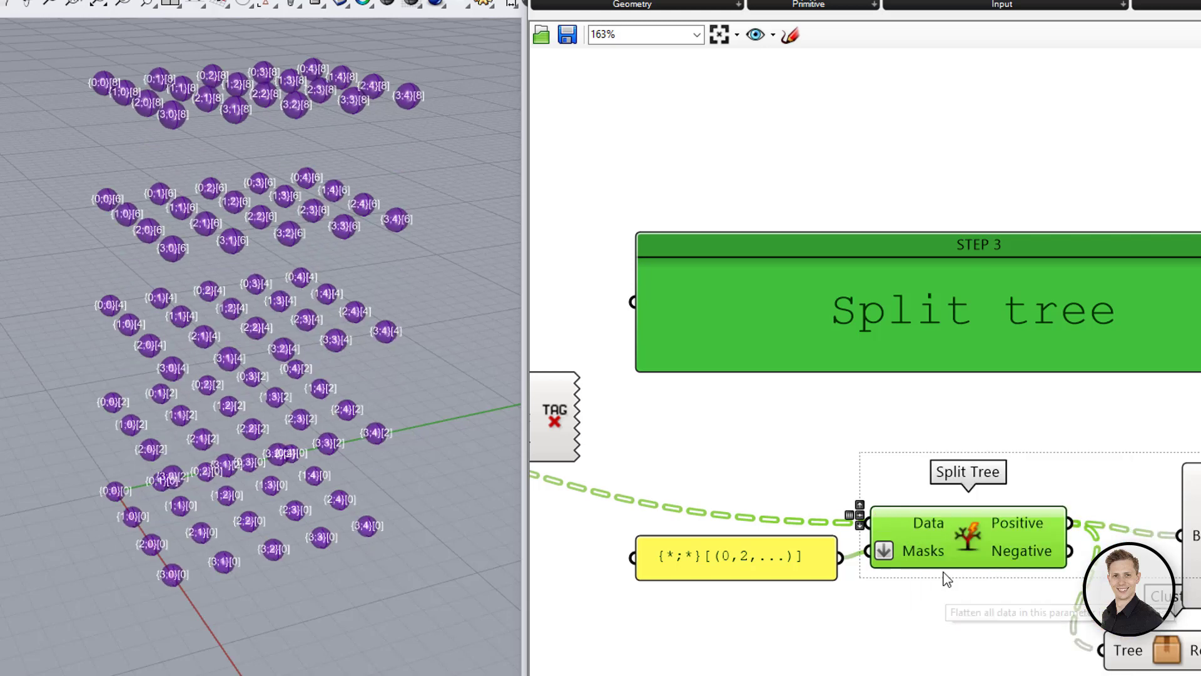
Step: Graft Split Tree's Data input to compare its effect on the mask filtering, and remove the graft again
{"action": "right_click", "coordinate": [914, 523]}
{"action": "left_click", "coordinate": [944, 592]}
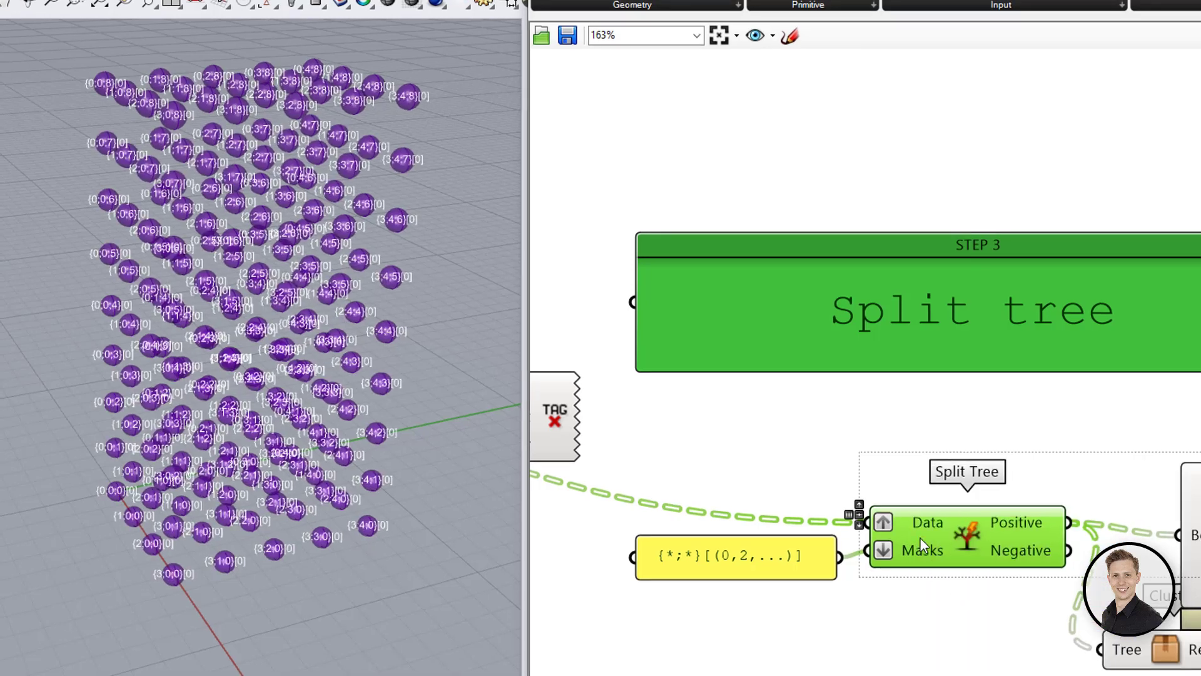
{"action": "right_click", "coordinate": [926, 530]}
{"action": "right_click_drag", "start_coordinate": [868, 532], "coordinate": [874, 534]}
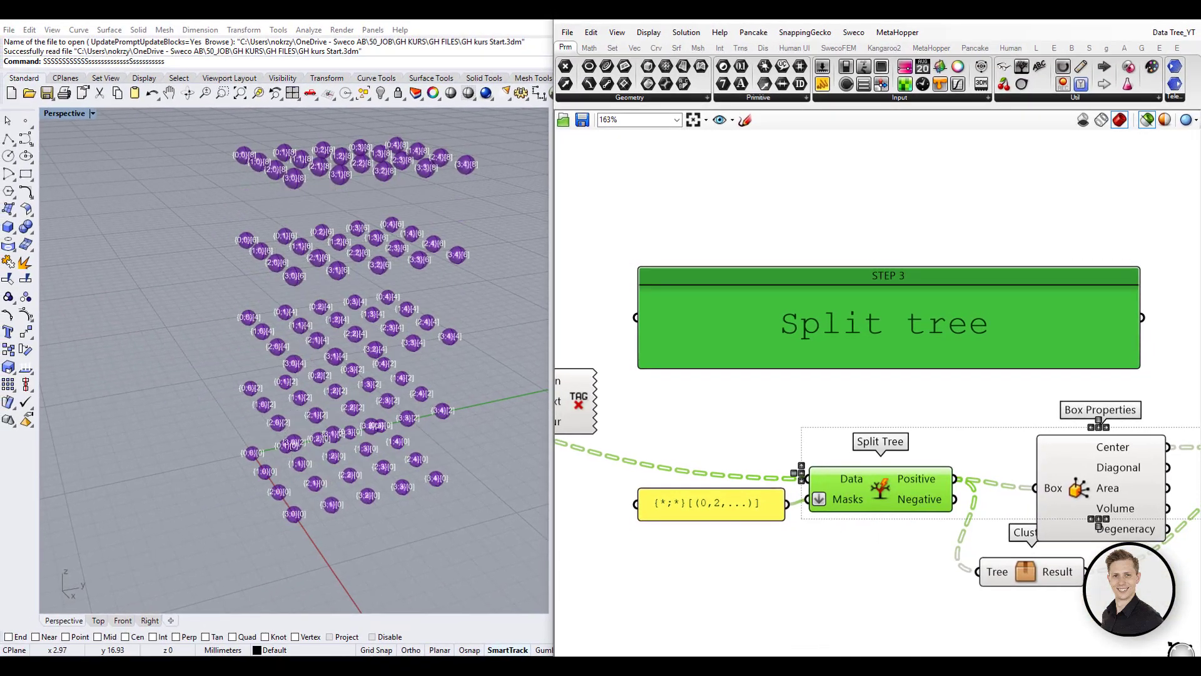